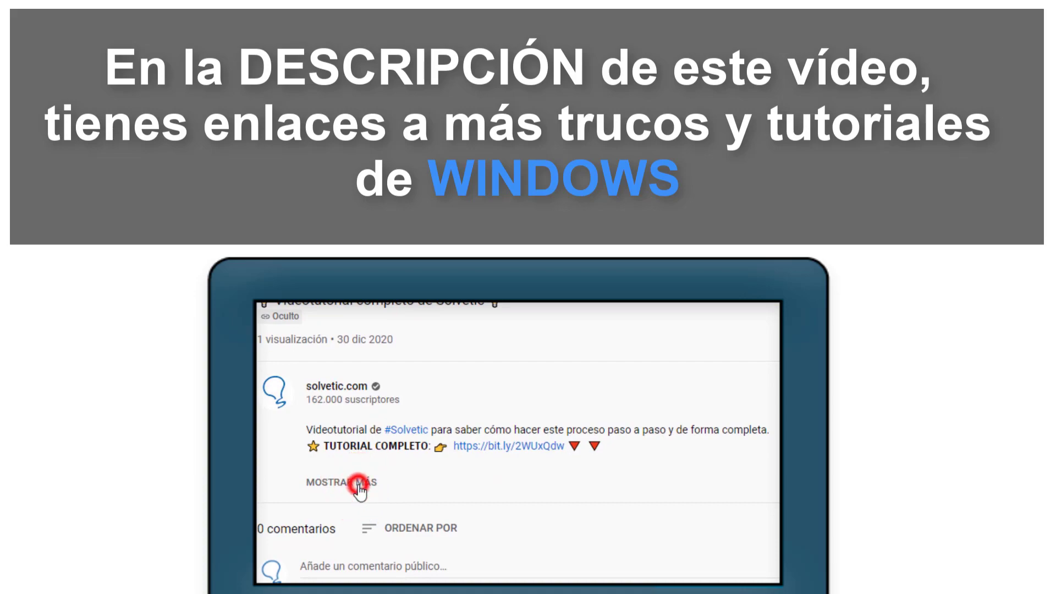
Step: Scroll cygwin.com down to the Installing Cygwin section to get setup-x86_64.exe
{"action": "scroll", "coordinate": [361, 484], "scroll_direction": "down", "scroll_amount": 3}
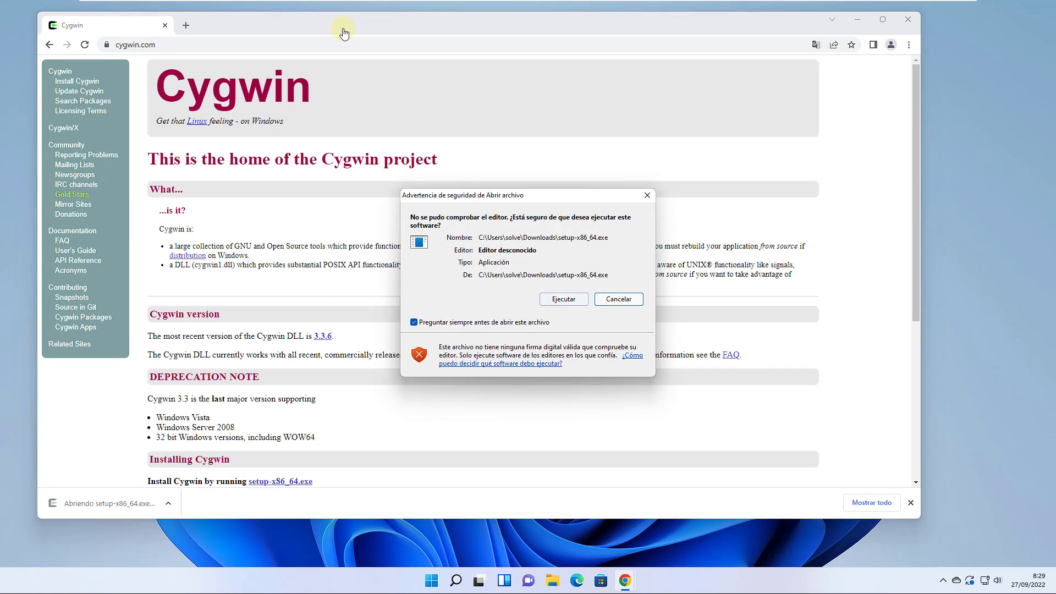
Step: Run the downloaded setup-x86_64.exe, accepting the security warning and the admin prompt
{"action": "left_click", "coordinate": [858, 20]}
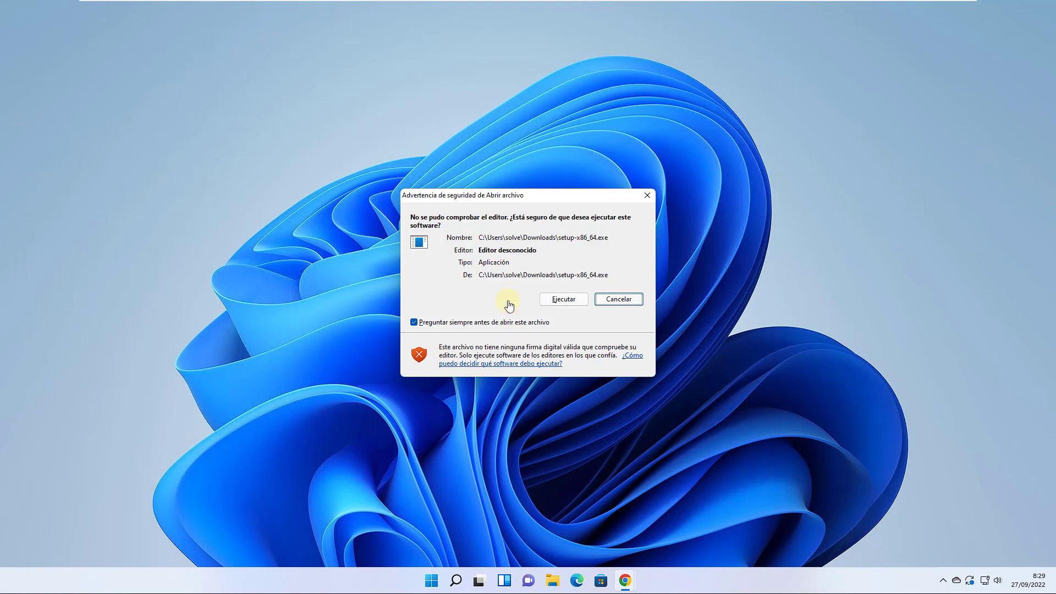
{"action": "left_click", "coordinate": [563, 299]}
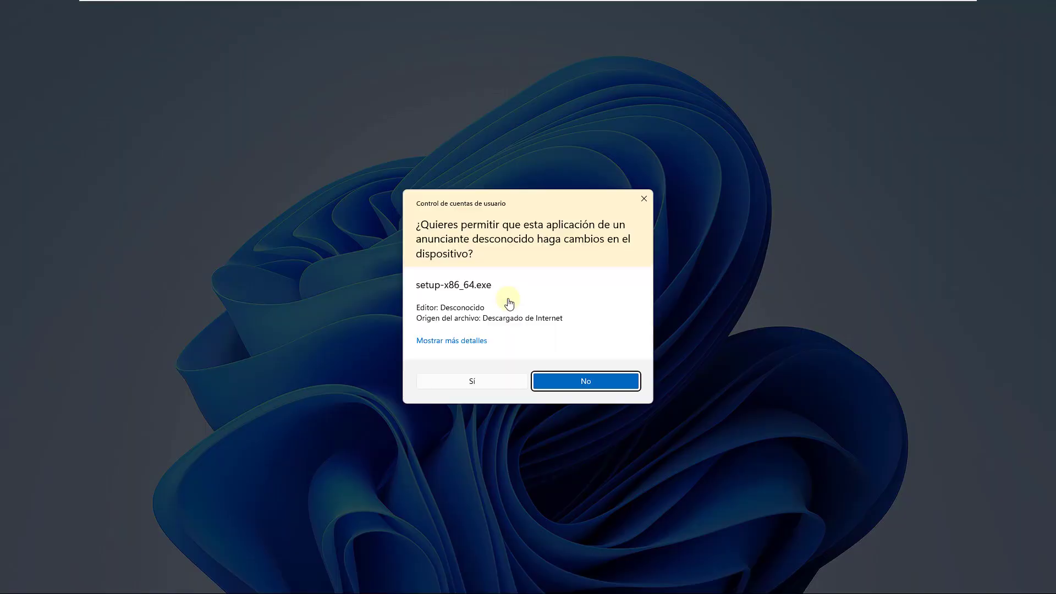
{"action": "left_click", "coordinate": [448, 388]}
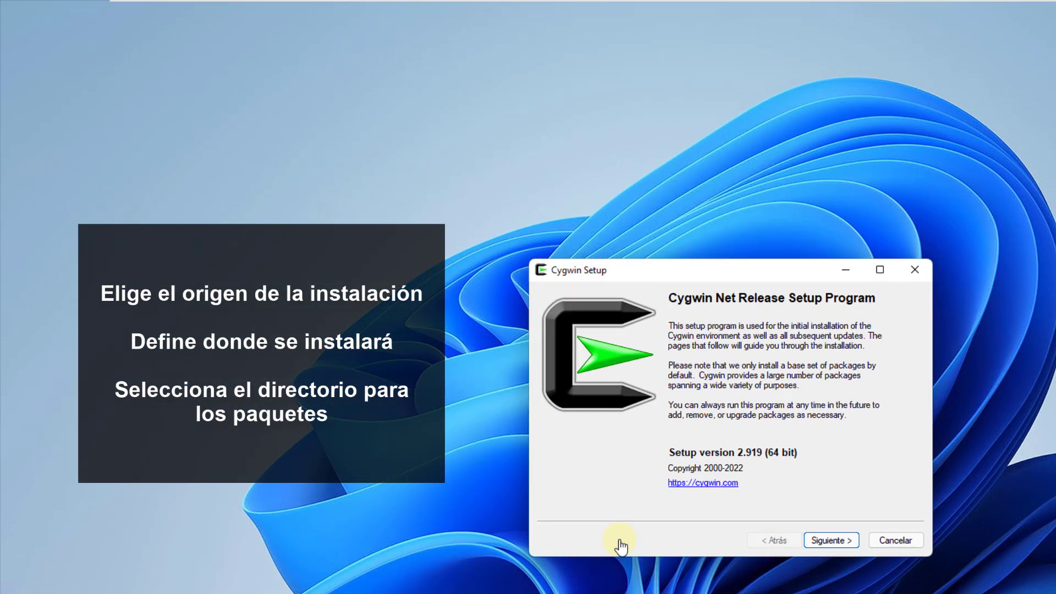
Step: Advance the wizard: install from Internet into C:\cygwin64 for all users, via cygwin.mirror.constant.com
{"action": "key", "text": "alt"}
{"action": "key", "text": "Return"}
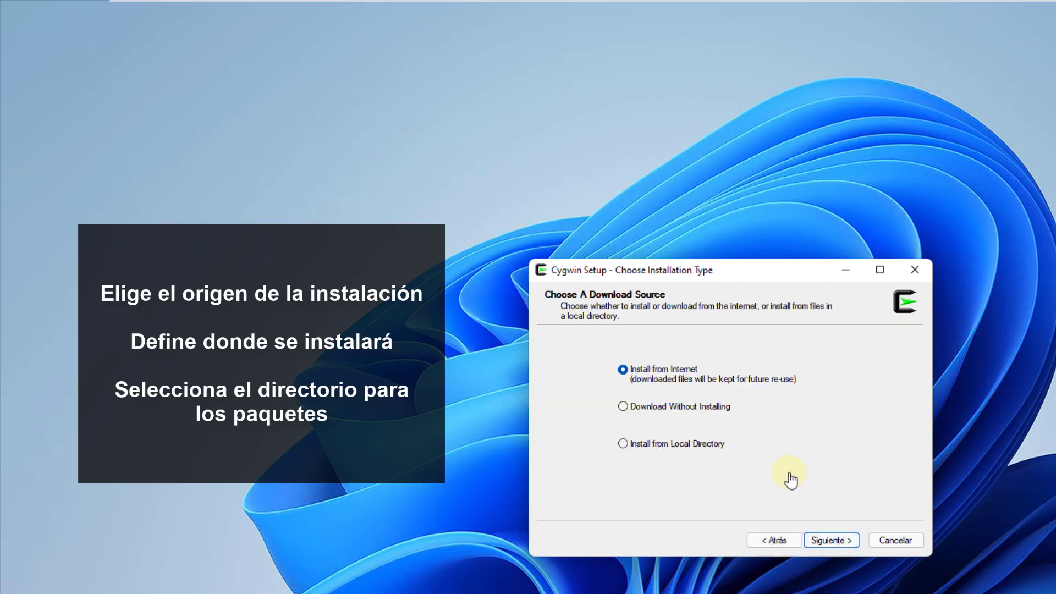
{"action": "key", "text": "Return"}
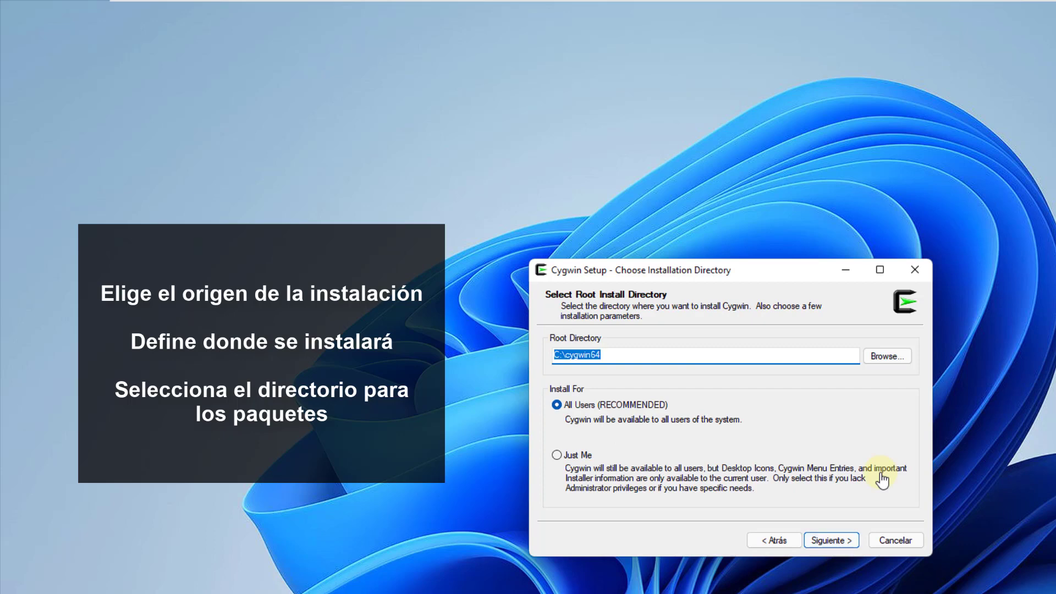
{"action": "key", "text": "alt+t"}
{"action": "key", "text": "Return"}
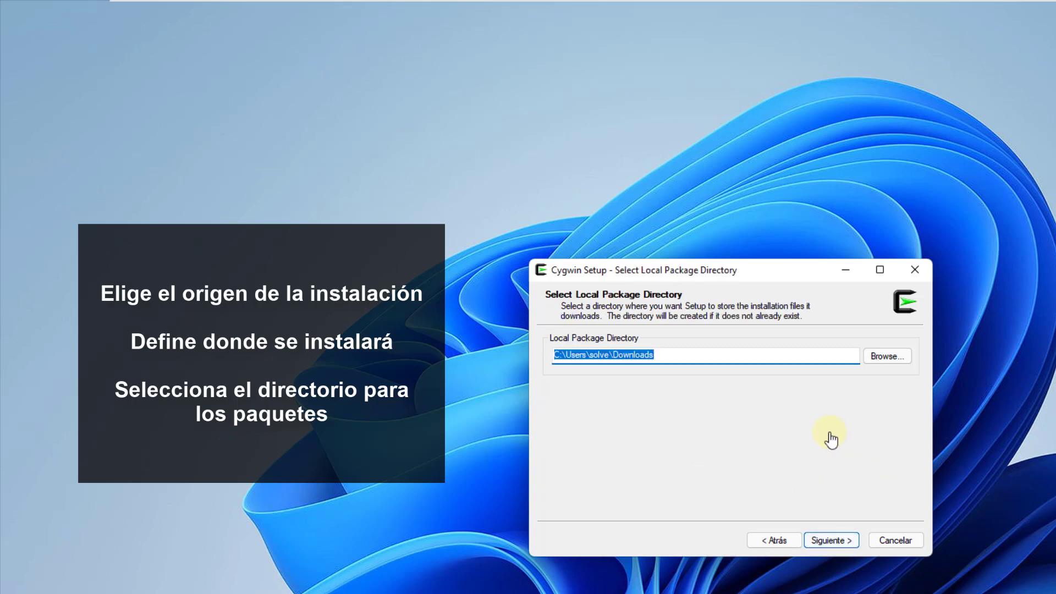
{"action": "key", "text": "alt"}
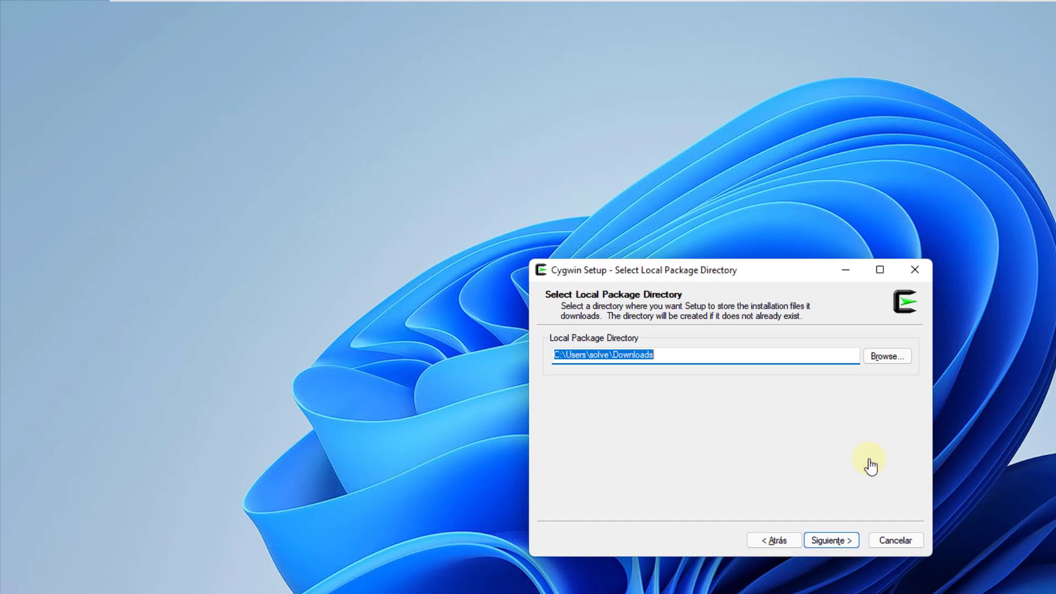
{"action": "key", "text": "Return"}
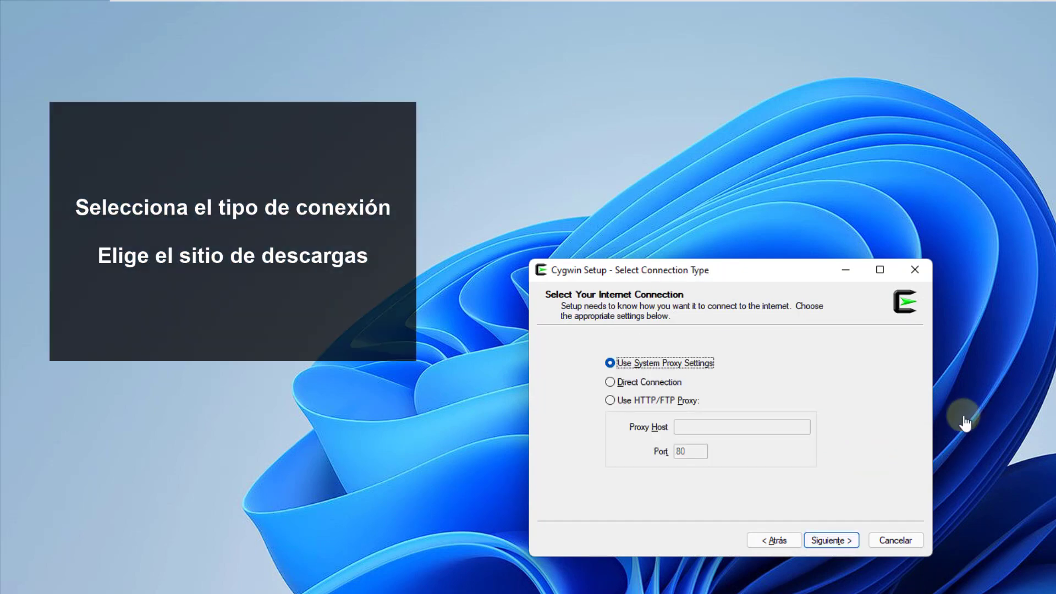
{"action": "key", "text": "Return"}
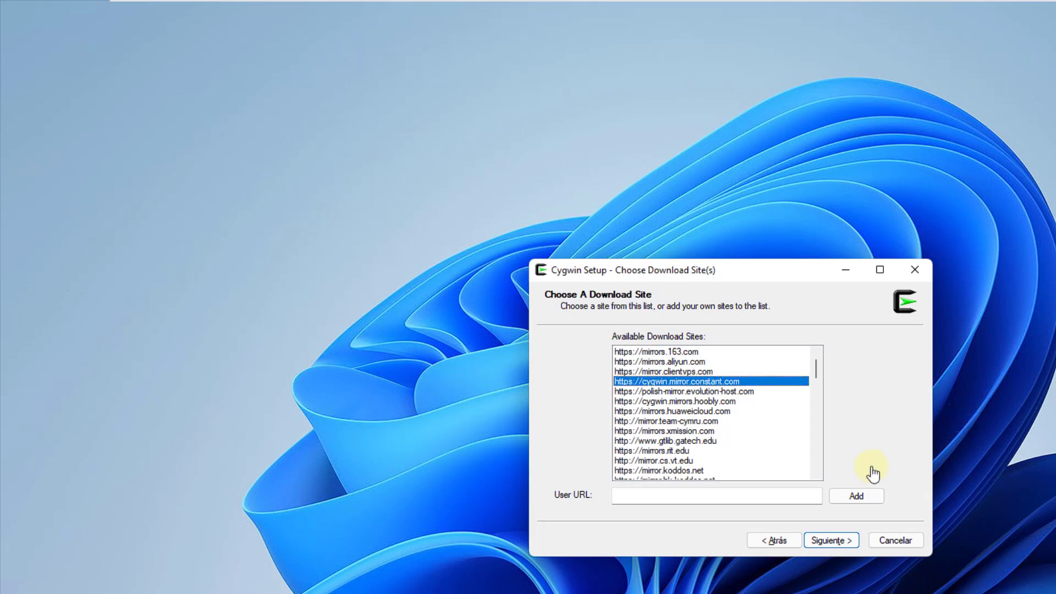
{"action": "key", "text": "Return"}
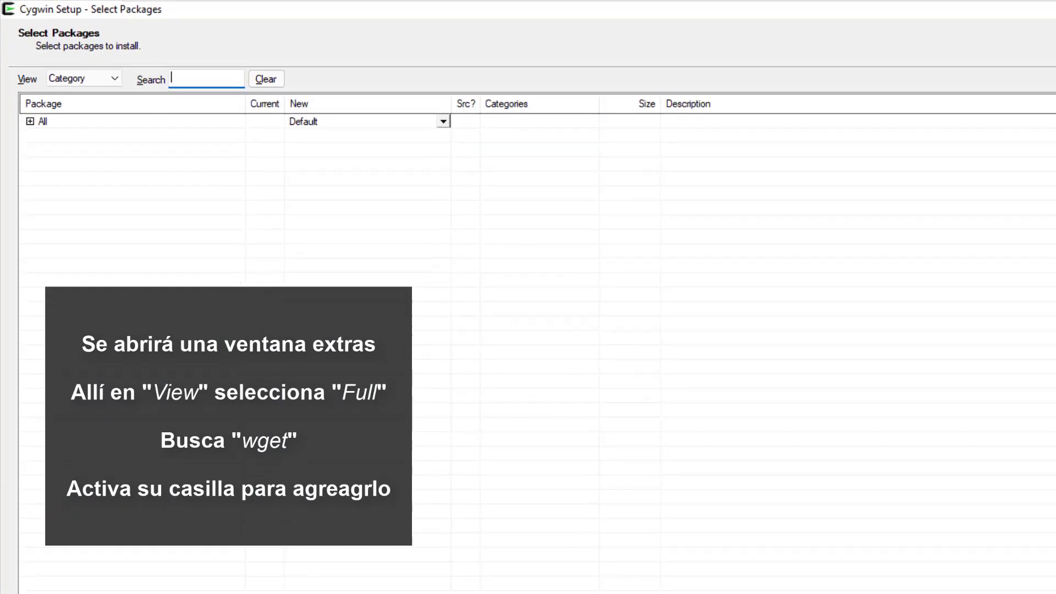
Step: Switch the package list to Full view and mark wget 1.21.1-1 for installation
{"action": "left_click", "coordinate": [85, 78]}
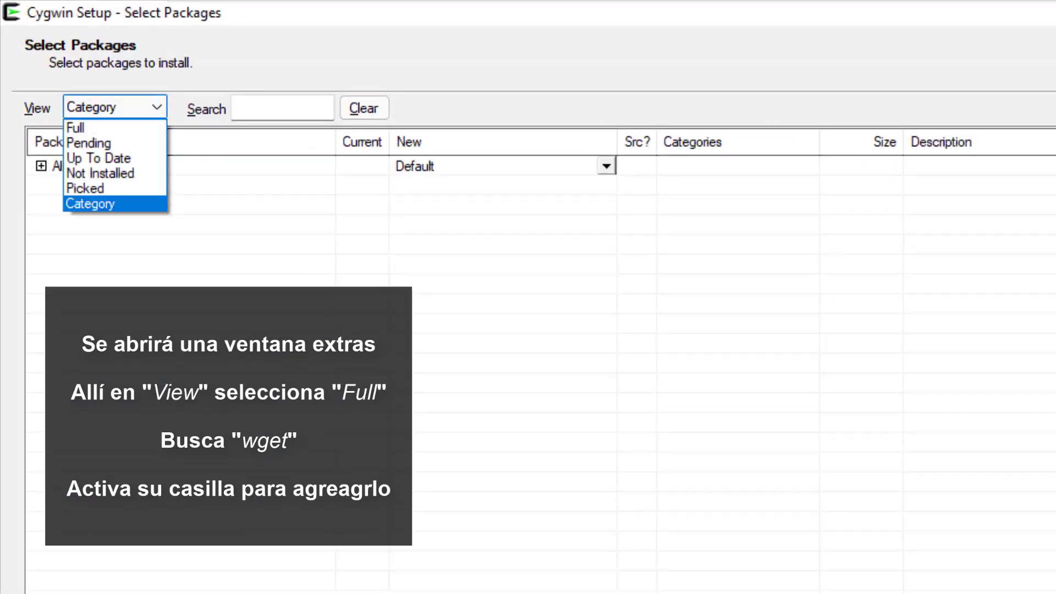
{"action": "left_click", "coordinate": [99, 128]}
{"action": "left_click", "coordinate": [282, 108]}
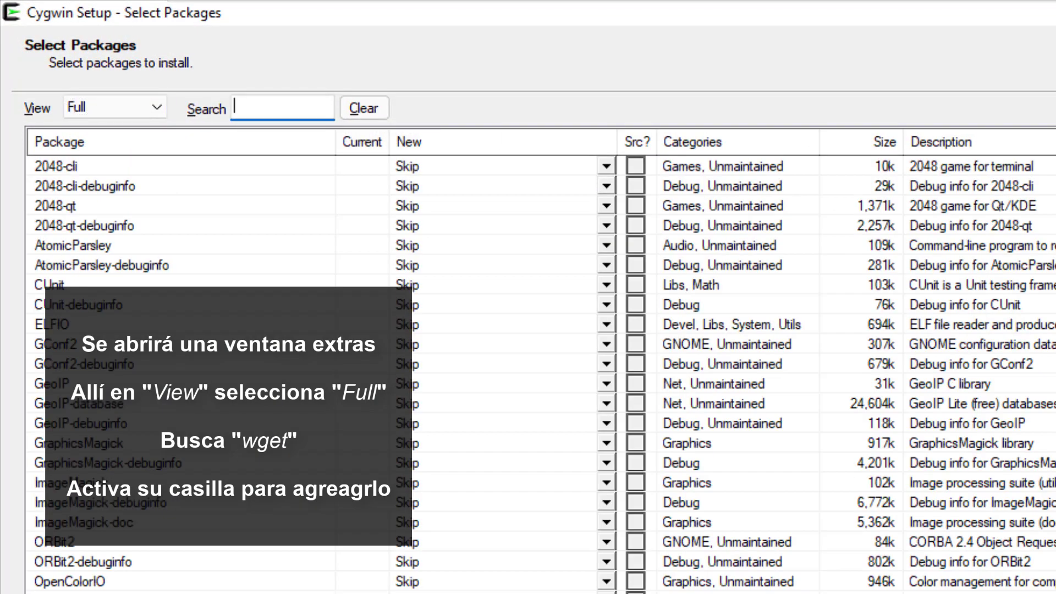
{"action": "scroll", "coordinate": [541, 374], "scroll_direction": "down", "scroll_amount": 20}
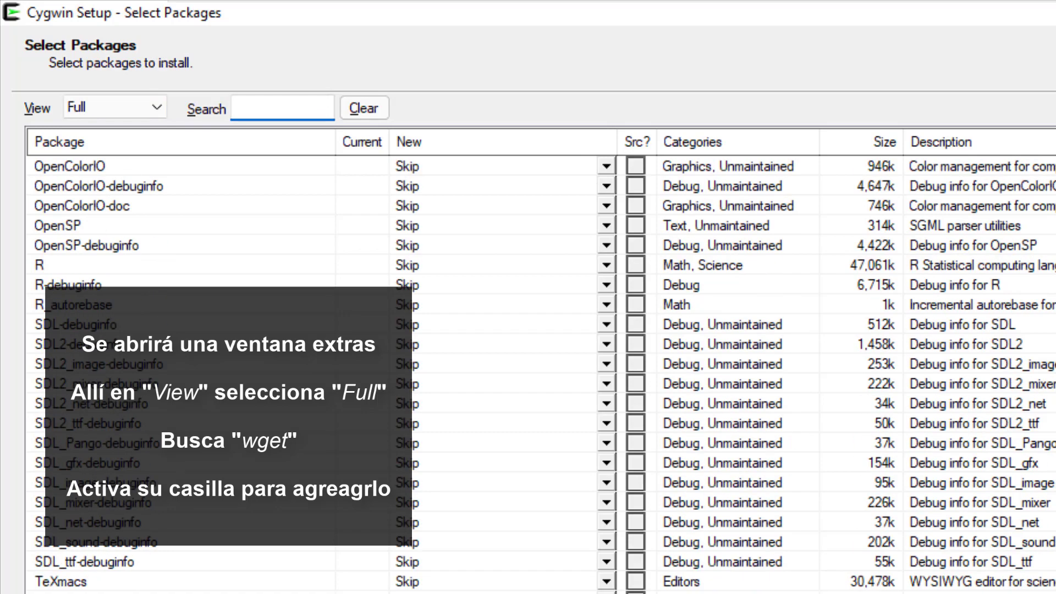
{"action": "scroll", "coordinate": [541, 374], "scroll_direction": "up", "scroll_amount": 4}
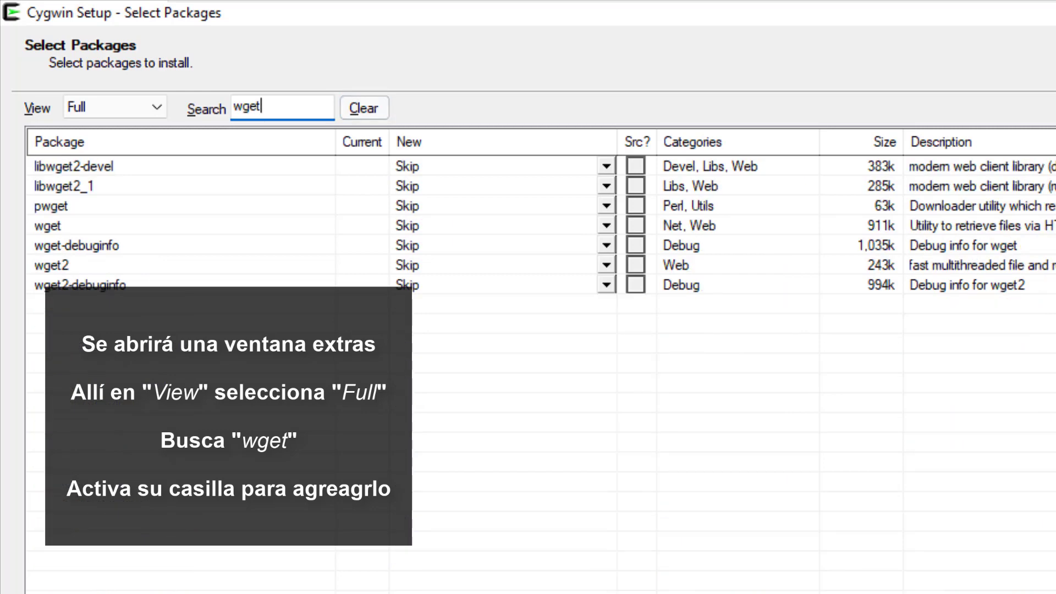
{"action": "left_click", "coordinate": [606, 226]}
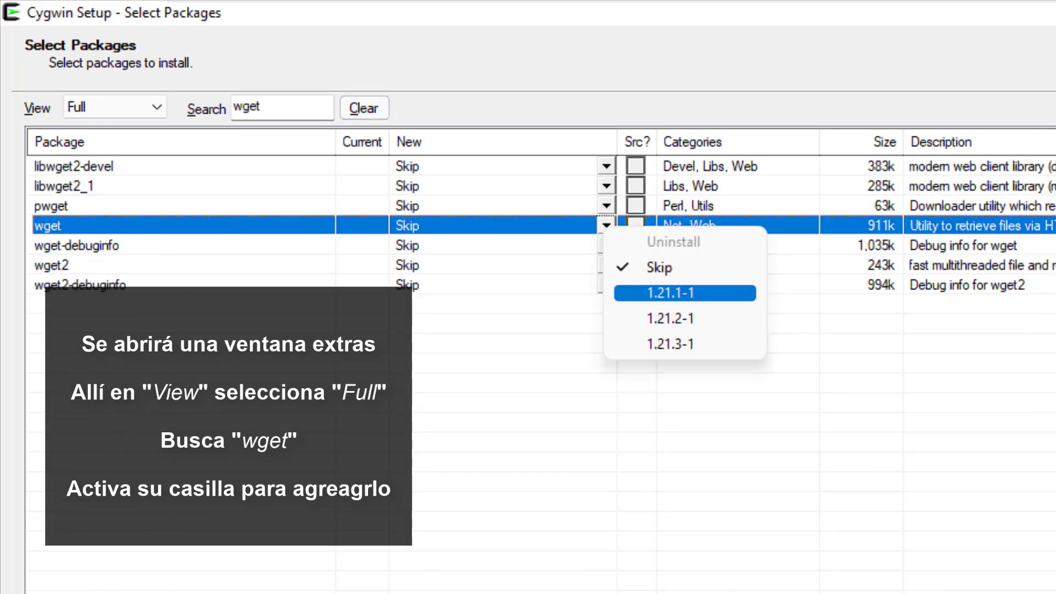
{"action": "left_click", "coordinate": [671, 293]}
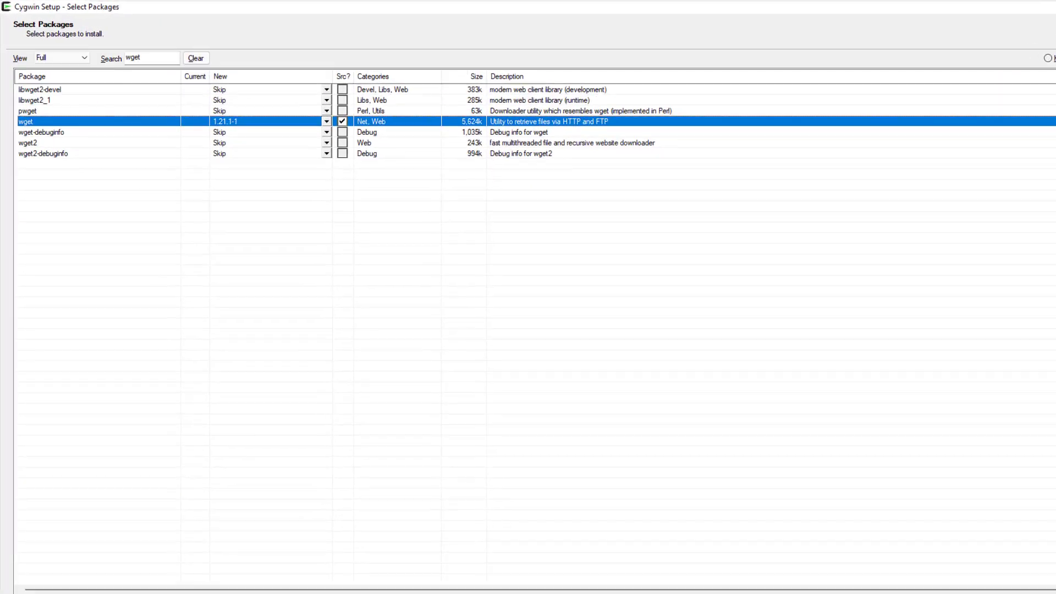
{"action": "left_click", "coordinate": [1010, 574]}
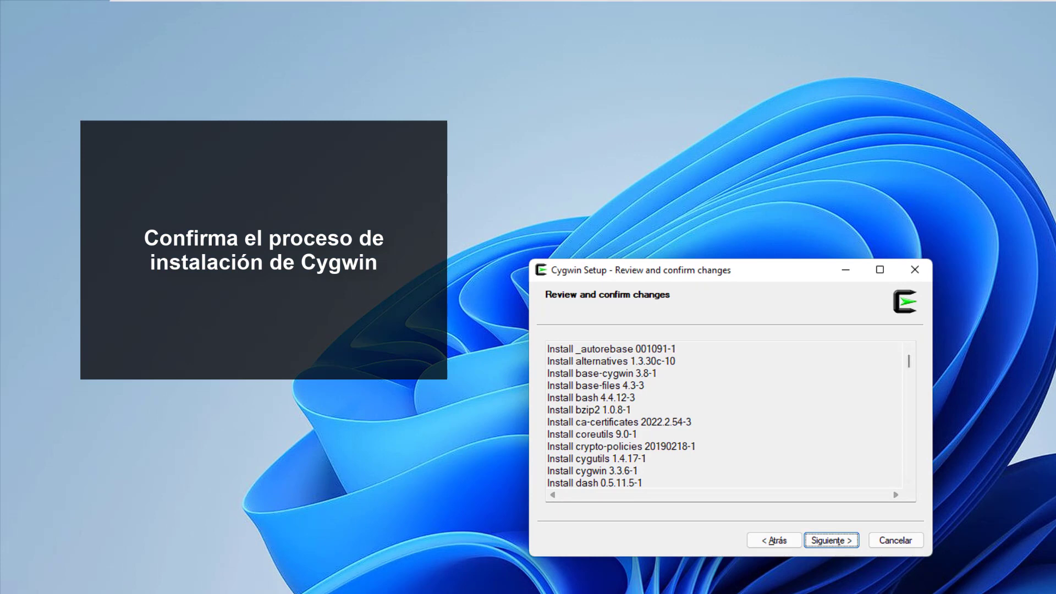
Step: Install the reviewed packages and finish with only the Start Menu icon, no desktop shortcut
{"action": "key", "text": "Return"}
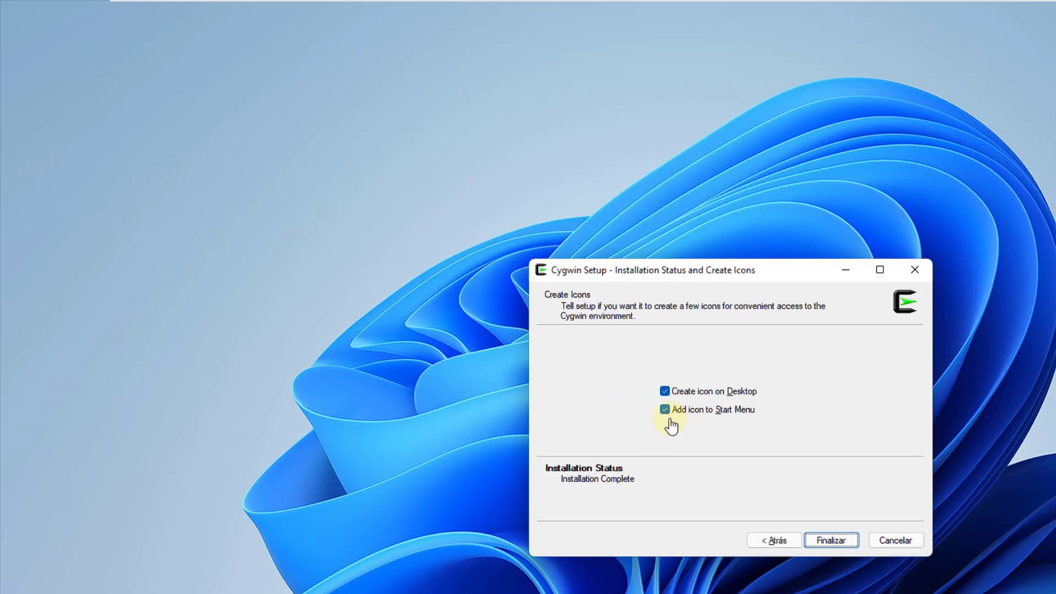
{"action": "key", "text": "alt+d"}
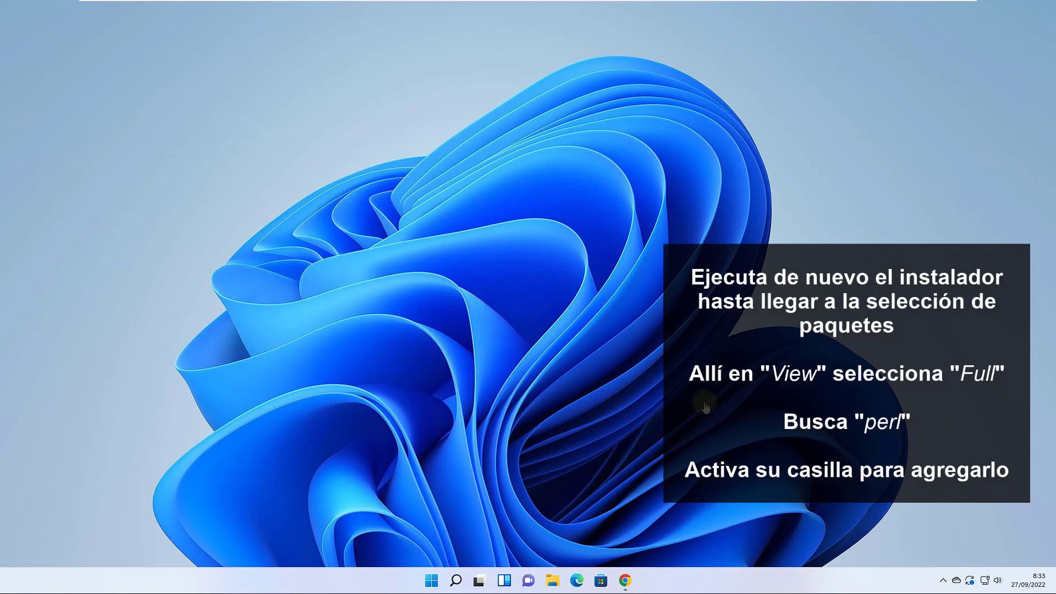
Step: Relaunch setup-x86_64 from the Downloads folder, accepting the security warning and admin prompt
{"action": "left_click", "coordinate": [553, 581]}
{"action": "left_click", "coordinate": [284, 246]}
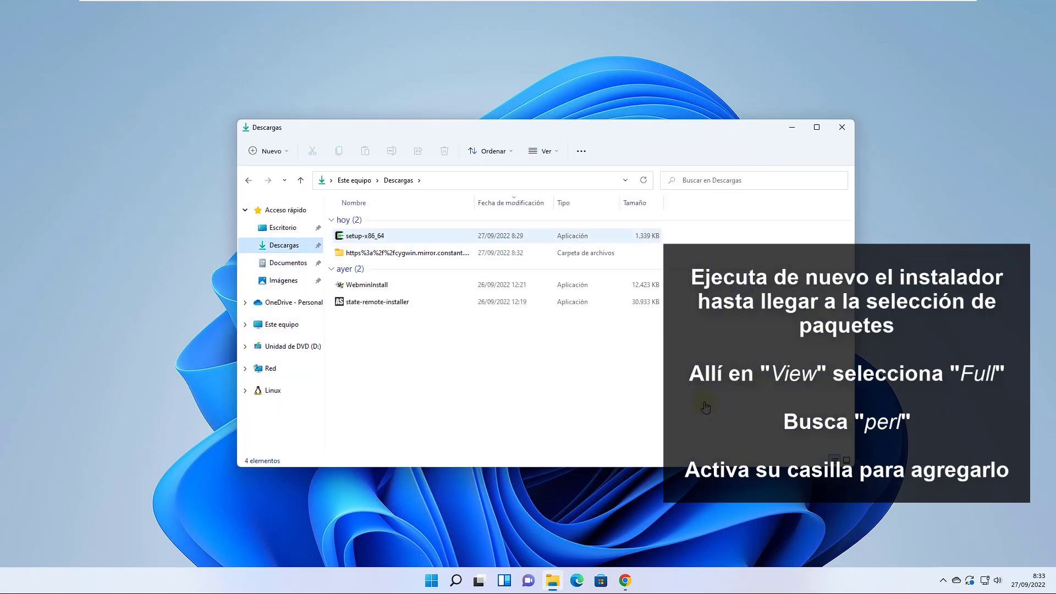
{"action": "double_click", "coordinate": [364, 236]}
{"action": "left_click", "coordinate": [559, 300]}
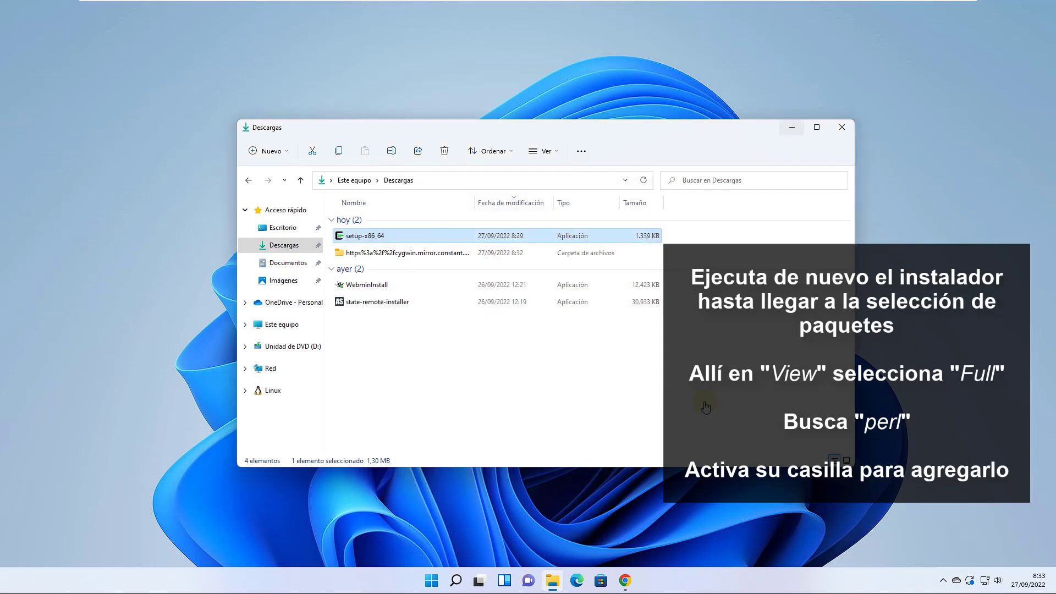
{"action": "left_click", "coordinate": [842, 127]}
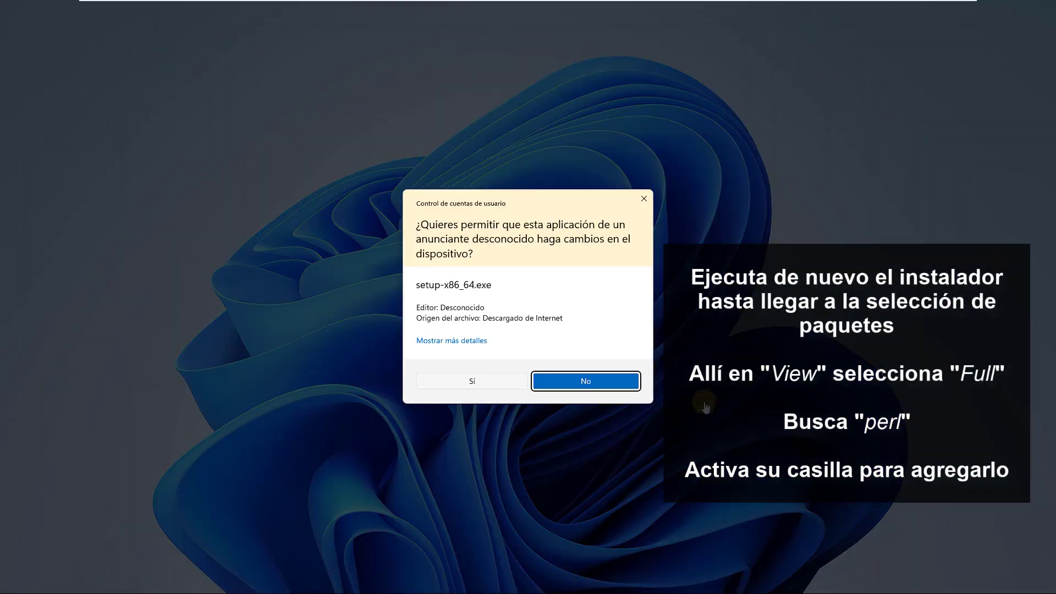
{"action": "left_click", "coordinate": [472, 381]}
Step: Accept the same source, directory, connection and mirror settings to reach Select Packages
{"action": "left_click", "coordinate": [600, 389]}
{"action": "left_click", "coordinate": [600, 390]}
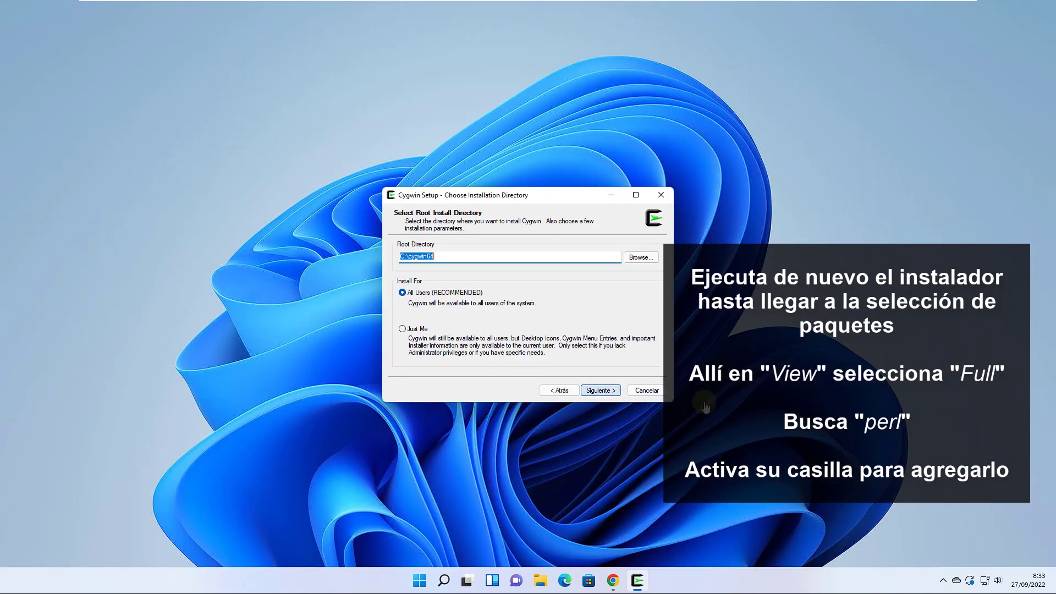
{"action": "left_click", "coordinate": [601, 390]}
{"action": "left_click", "coordinate": [600, 390]}
{"action": "left_click", "coordinate": [601, 390]}
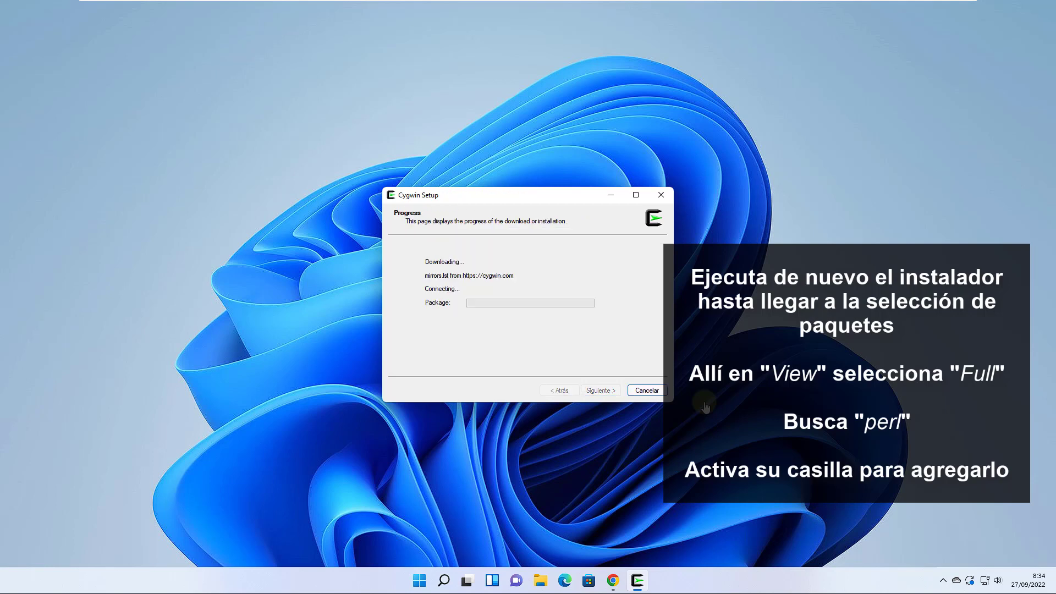
{"action": "key", "text": "Return"}
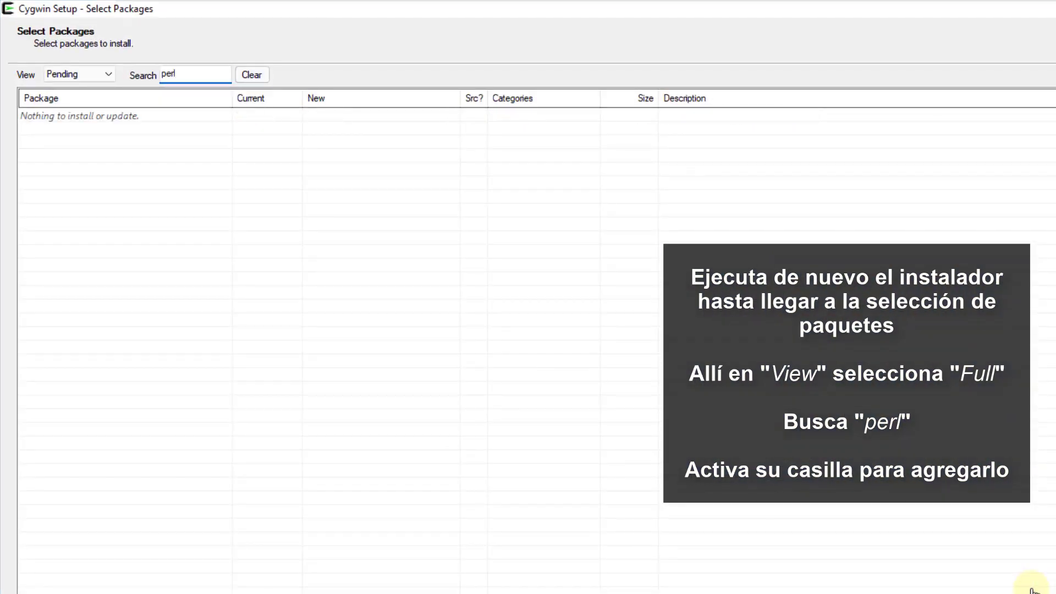
Step: In the Full package view, mark perl 5.30.3-1 for installation
{"action": "left_click", "coordinate": [80, 74]}
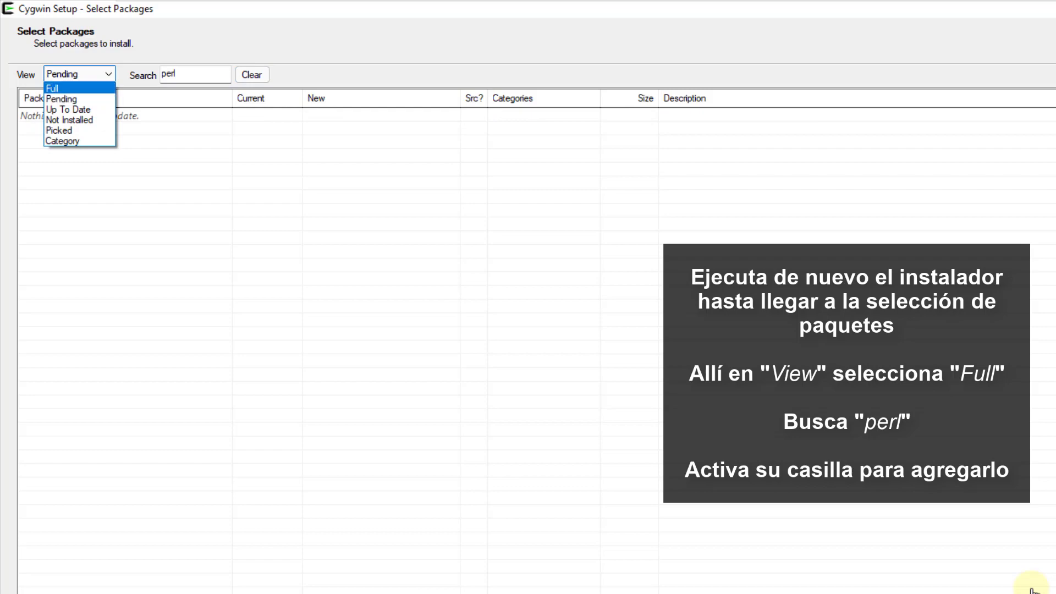
{"action": "left_click", "coordinate": [55, 88]}
{"action": "left_click", "coordinate": [30, 184]}
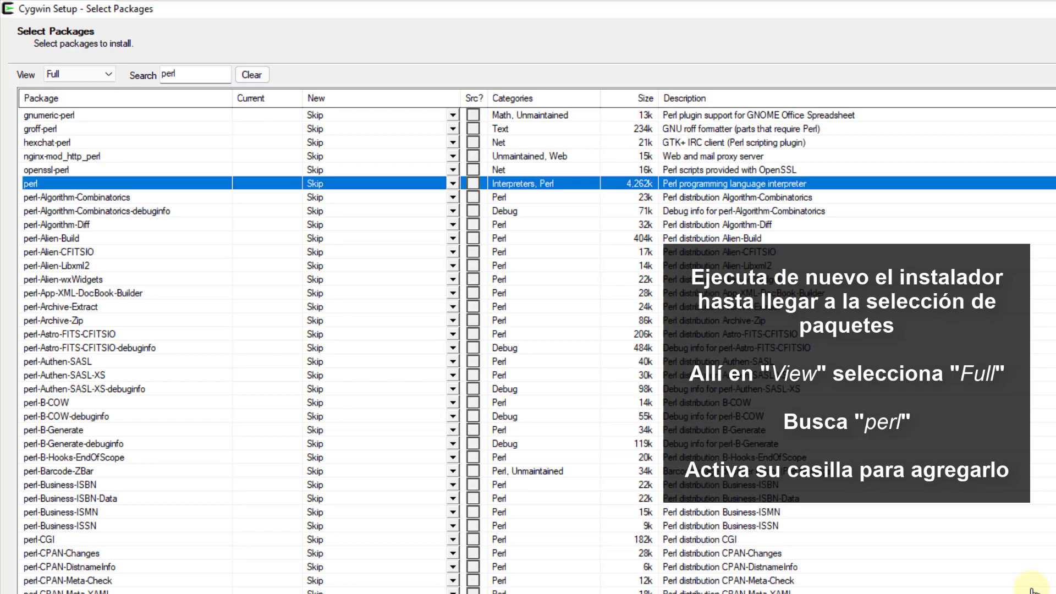
{"action": "left_click", "coordinate": [453, 183]}
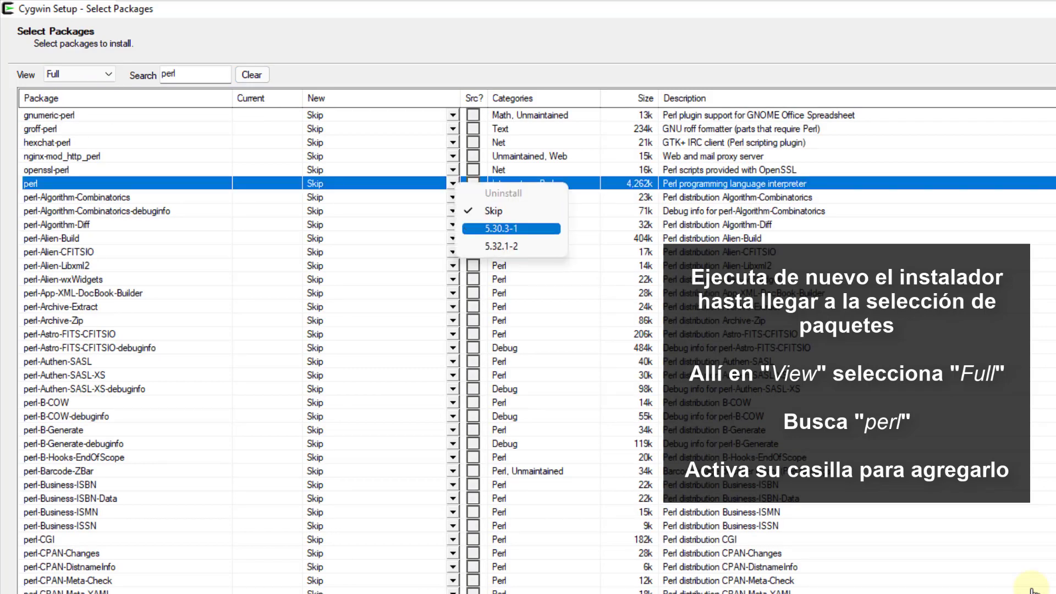
{"action": "left_click", "coordinate": [501, 228]}
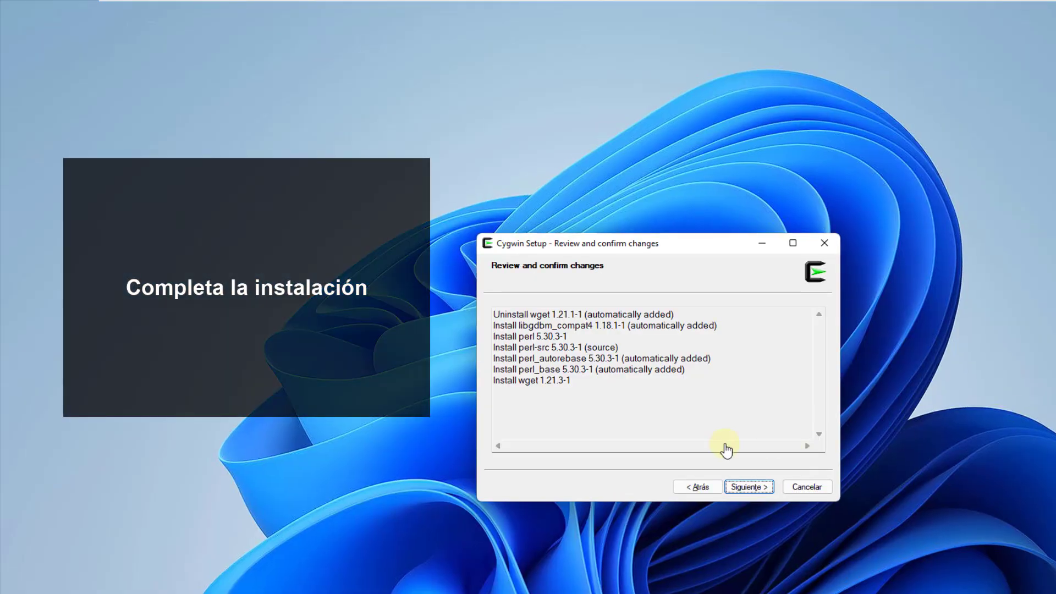
Step: Install perl and its dependencies, then finish setup without a desktop shortcut
{"action": "left_click", "coordinate": [749, 487]}
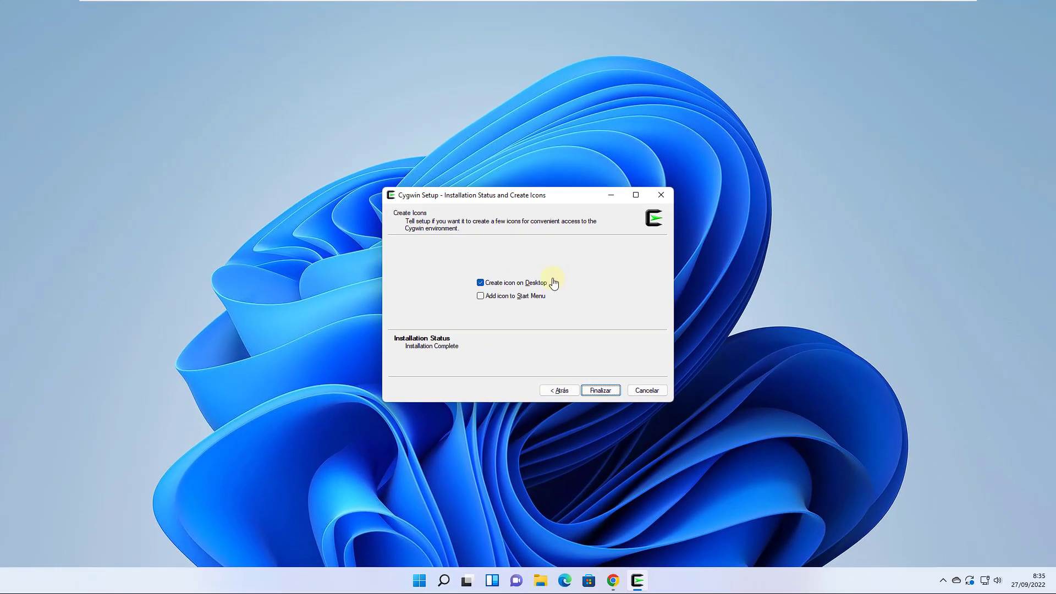
{"action": "left_click", "coordinate": [554, 283]}
{"action": "key", "text": "Tab"}
{"action": "key", "text": "Return"}
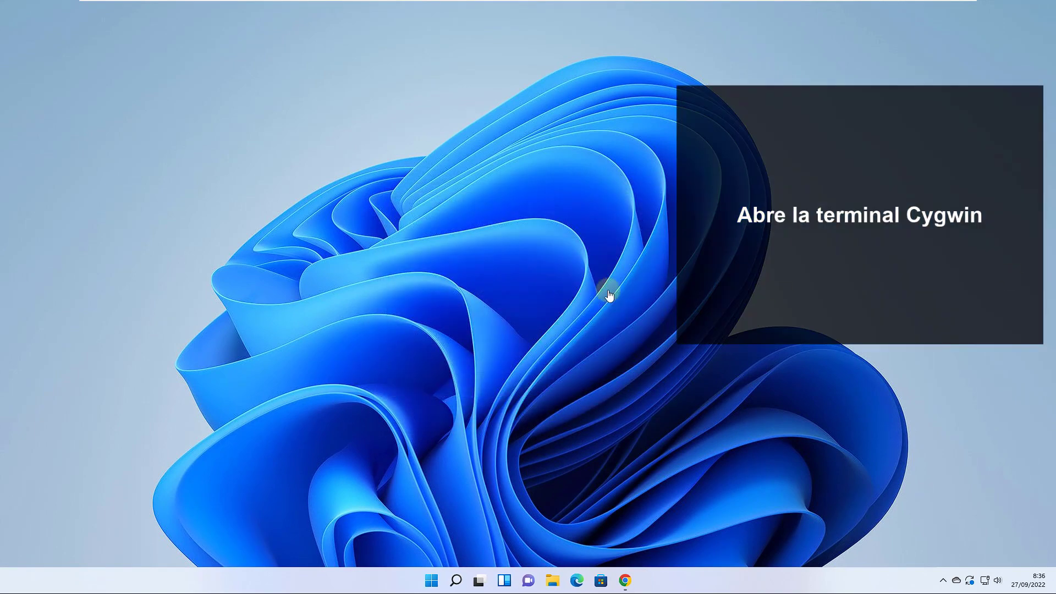
Step: Launch Cygwin64 Terminal from the Start menu and enlarge it to about 131×44 characters
{"action": "key", "text": "super"}
{"action": "key", "text": "Up"}
{"action": "key", "text": "Up"}
{"action": "key", "text": "Up"}
{"action": "key", "text": "Return"}
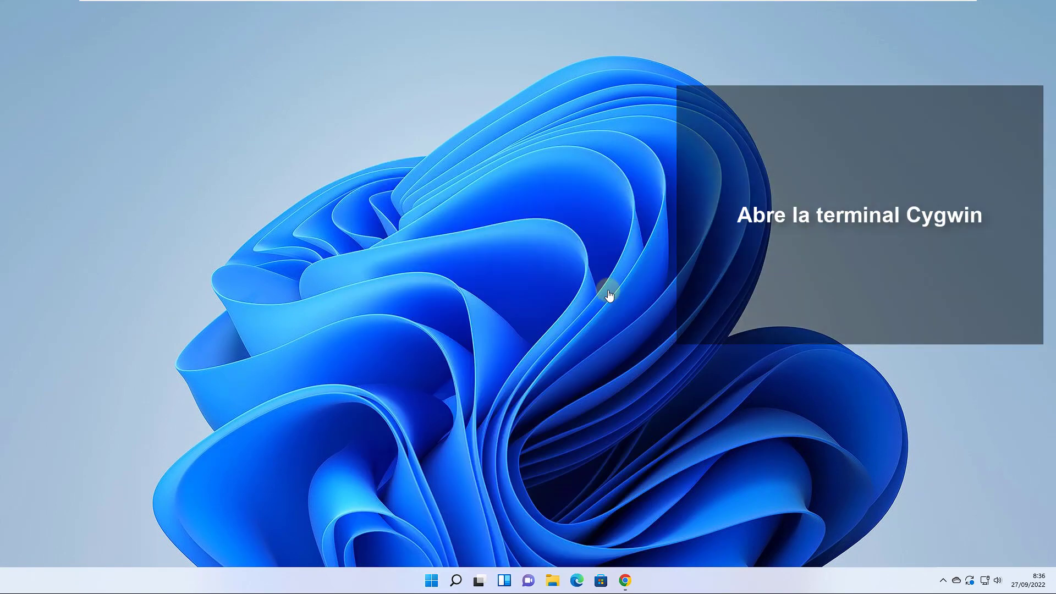
{"action": "left_click_drag", "start_coordinate": [365, 245], "coordinate": [562, 404]}
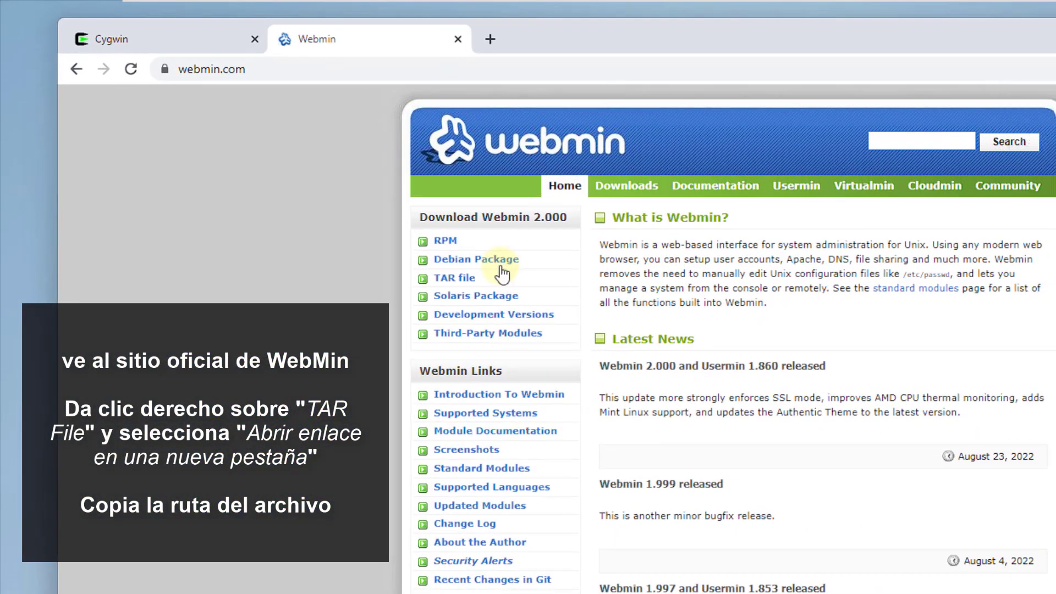
Step: Open the webmin-2.000.tar.gz TAR link in a new tab and copy its download address
{"action": "right_click", "coordinate": [448, 279]}
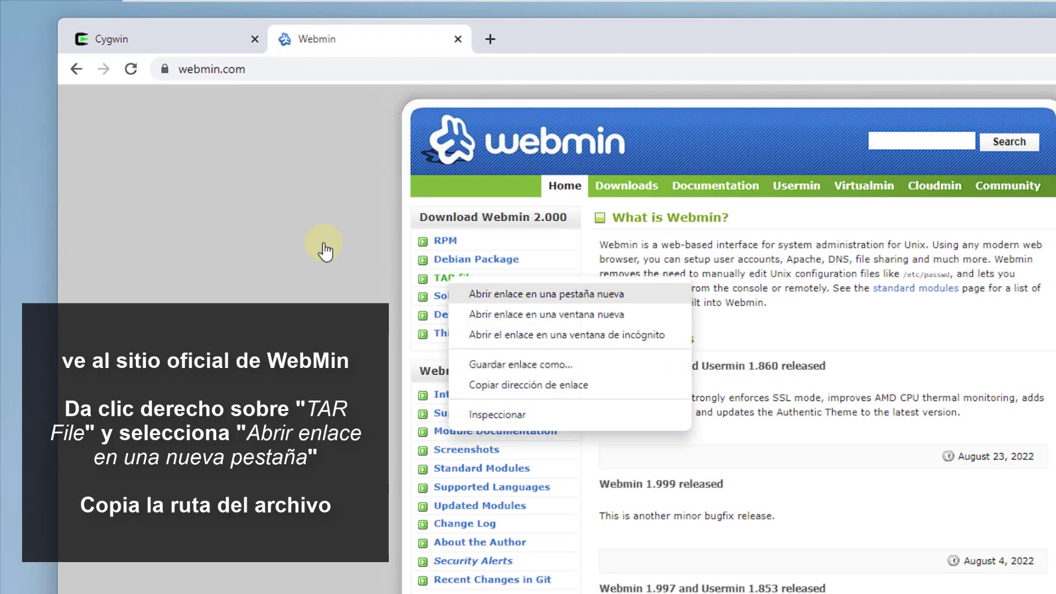
{"action": "left_click", "coordinate": [479, 296]}
{"action": "left_click", "coordinate": [567, 39]}
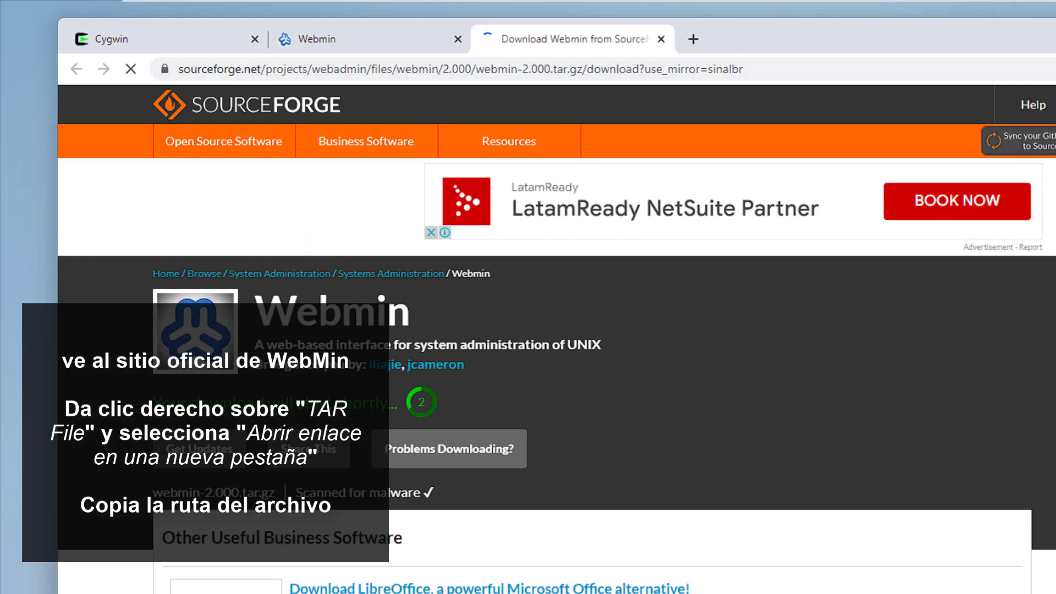
{"action": "left_click", "coordinate": [594, 83]}
{"action": "left_click", "coordinate": [594, 82]}
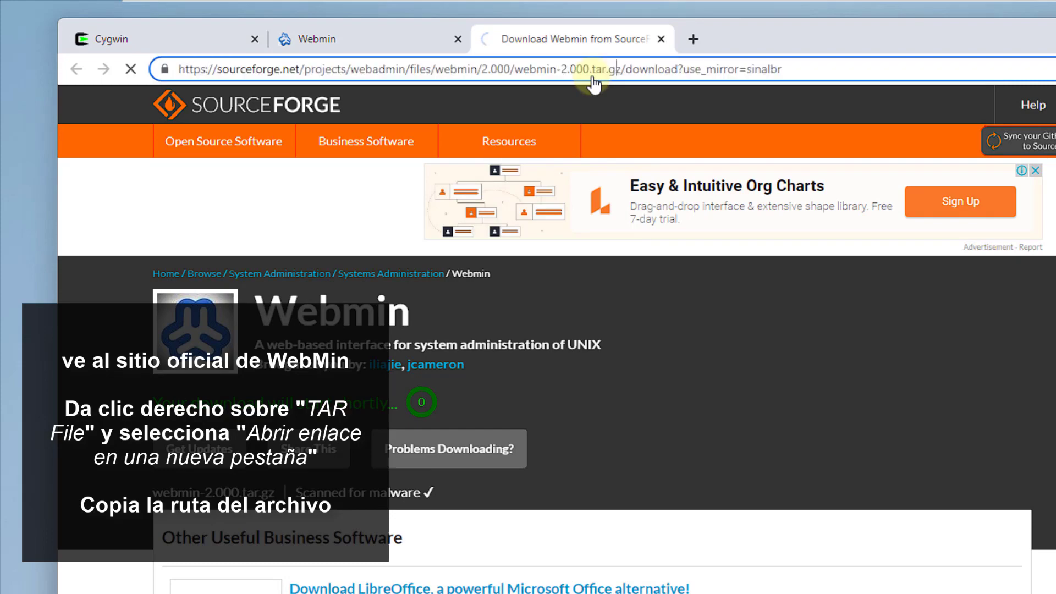
{"action": "key", "text": "shift+Home"}
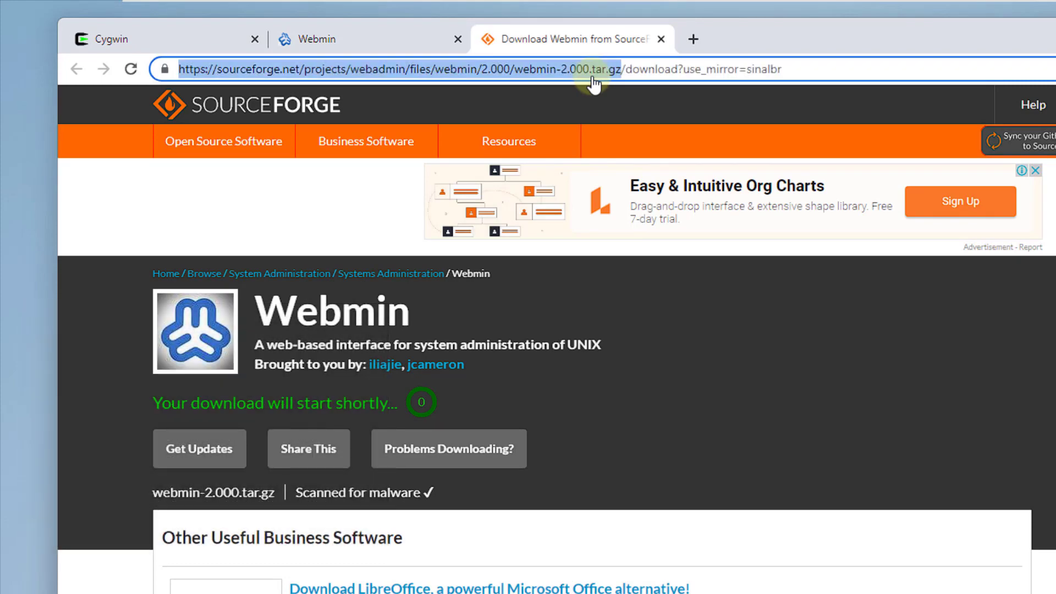
{"action": "type", "text": "c"}
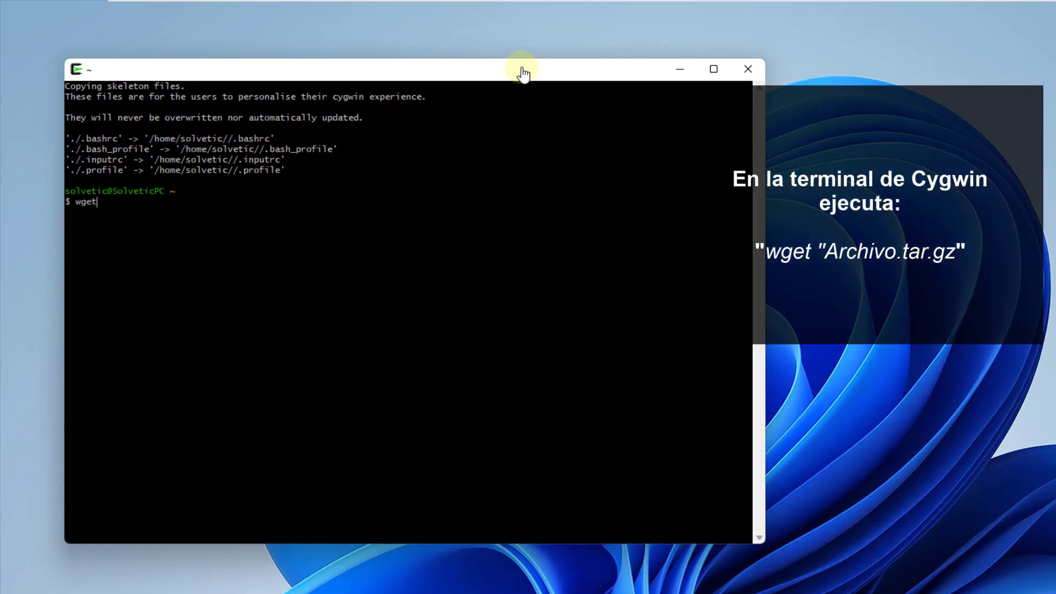
Step: Download webmin-2.000.tar.gz with wget using the pasted SourceForge URL, then clear the screen
{"action": "right_click", "coordinate": [426, 299]}
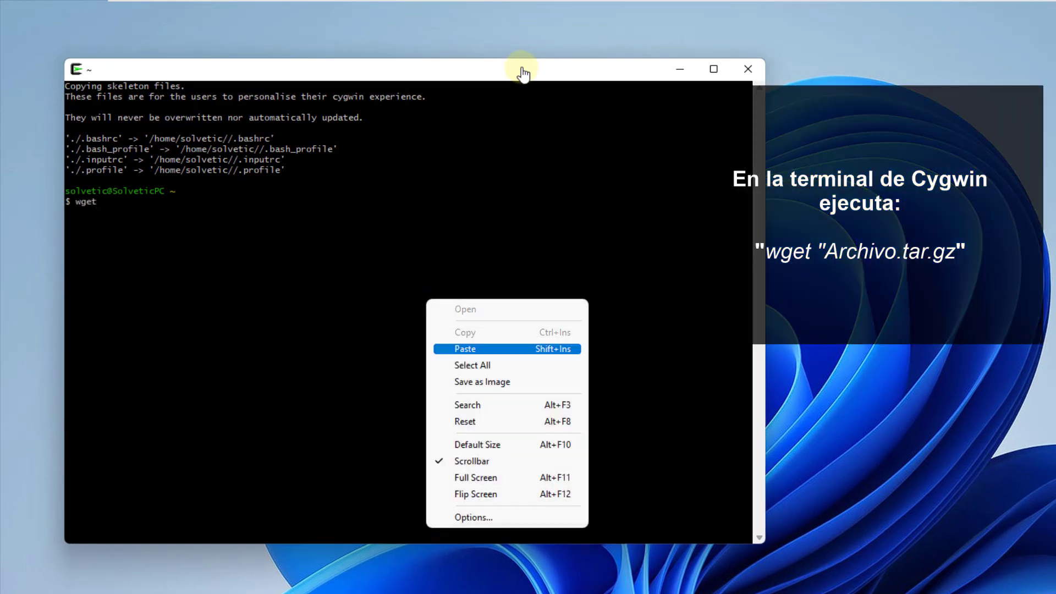
{"action": "left_click", "coordinate": [465, 349]}
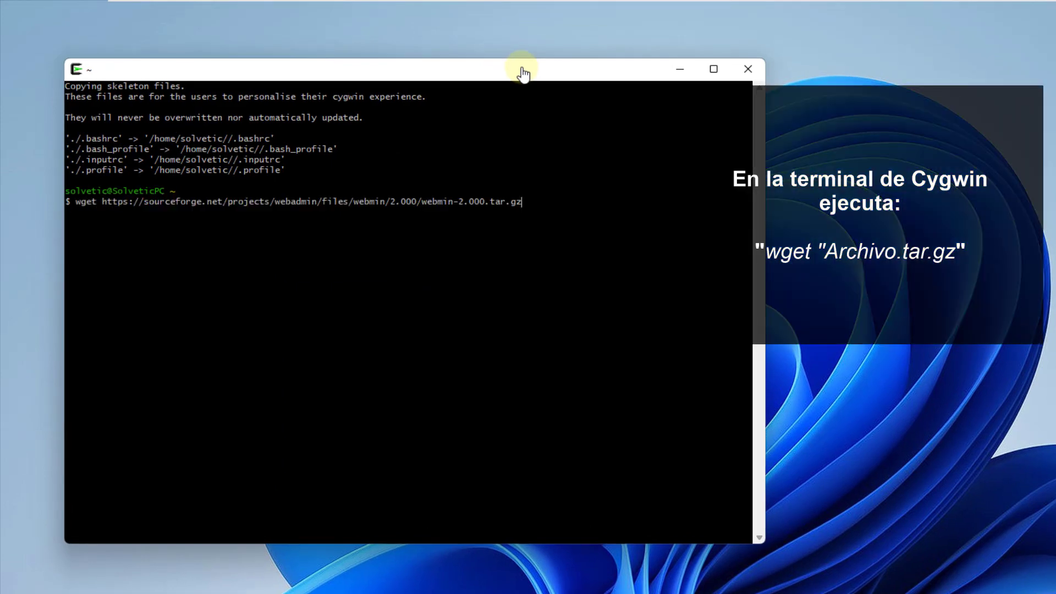
{"action": "key", "text": "Return"}
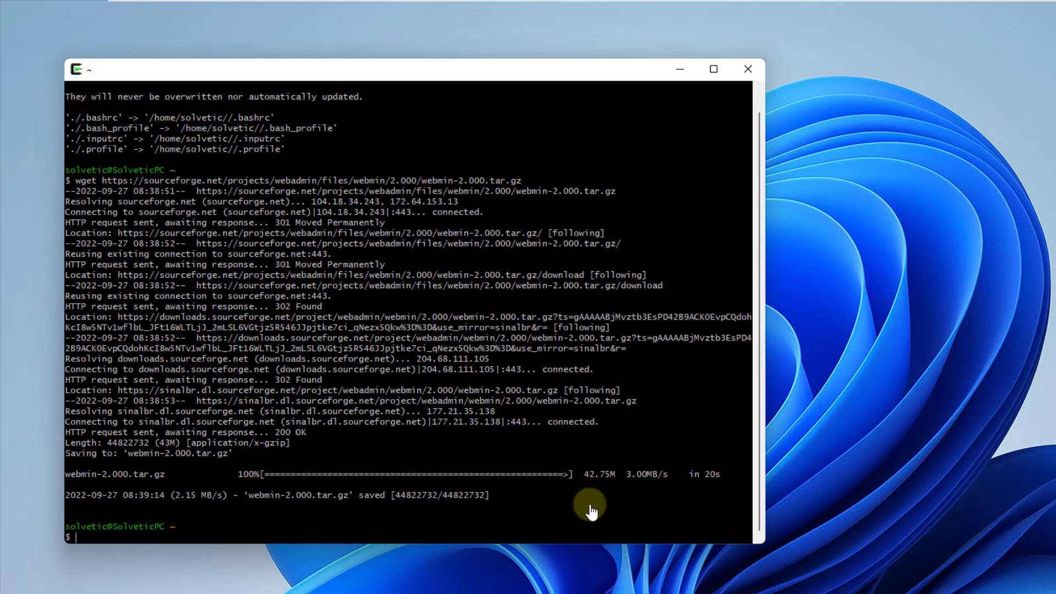
{"action": "key", "text": "Return"}
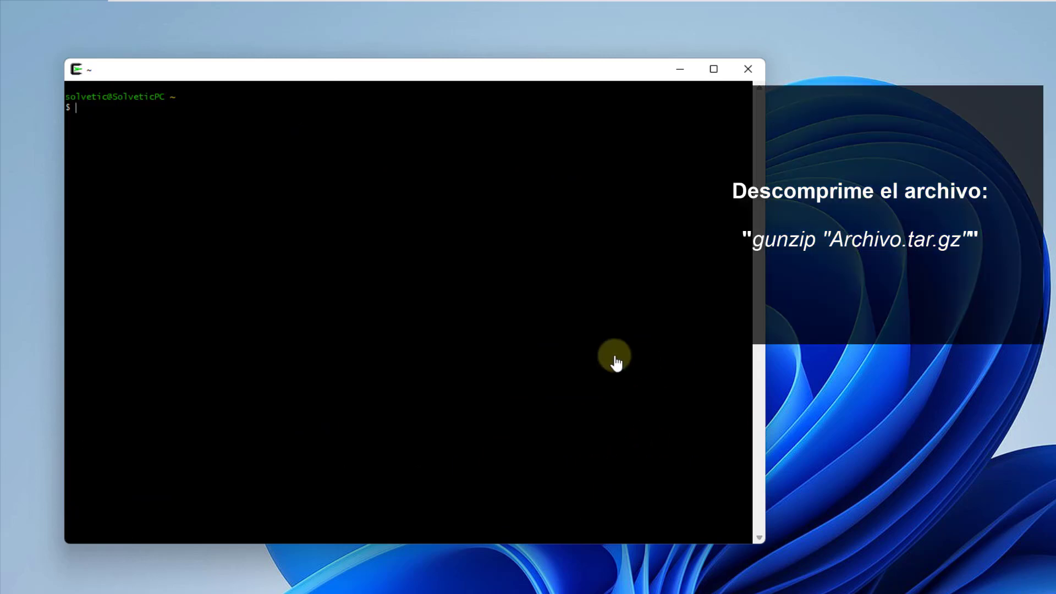
Step: Decompress webmin-2.000.tar.gz with gunzip, then clear the terminal
{"action": "type", "text": "gunzip web"}
{"action": "key", "text": "Tab"}
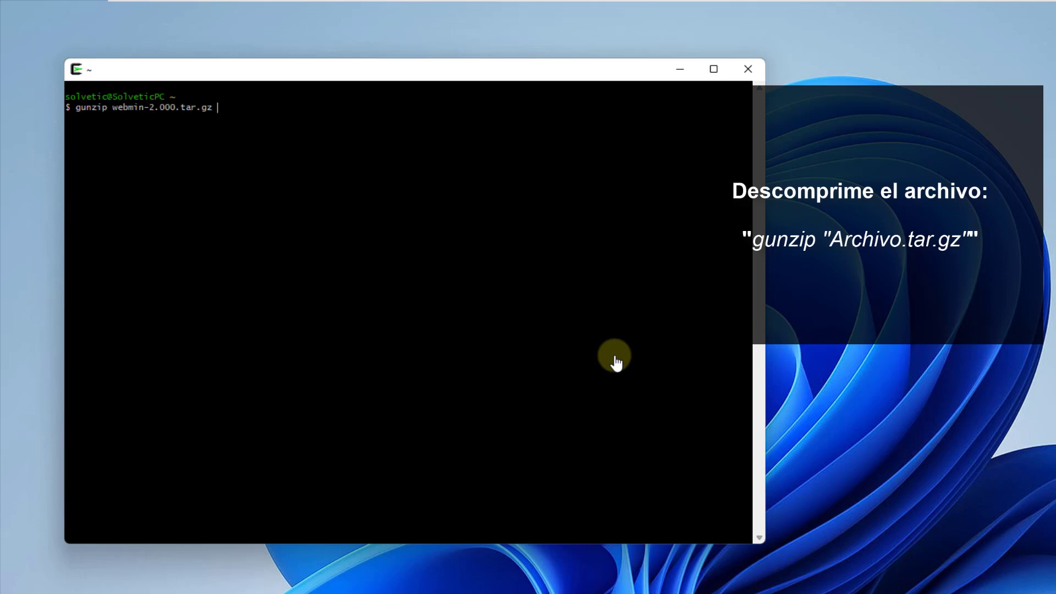
{"action": "key", "text": "BackSpace"}
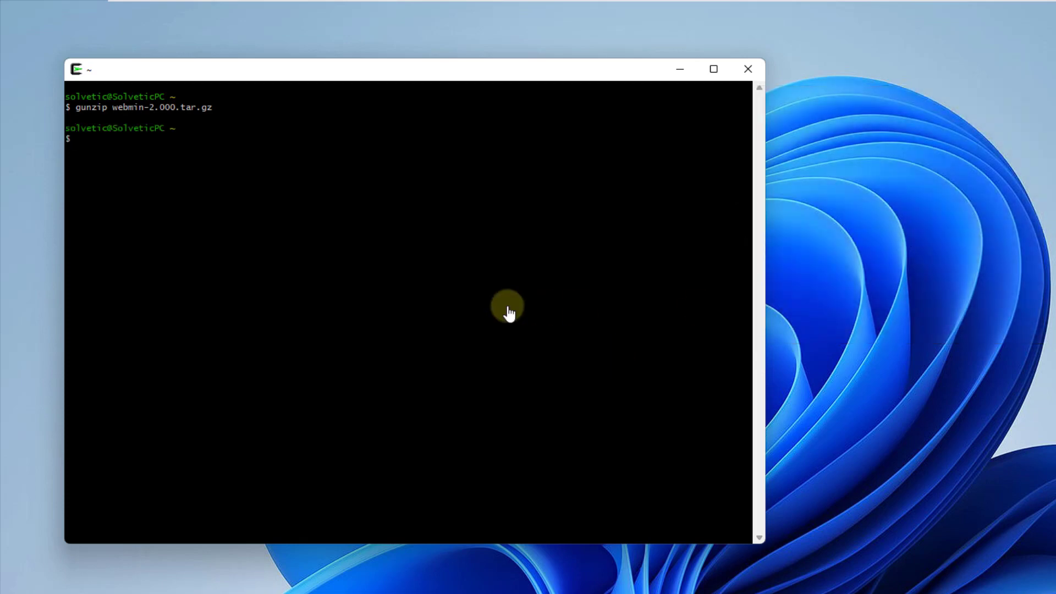
{"action": "type", "text": "clear"}
{"action": "key", "text": "Return"}
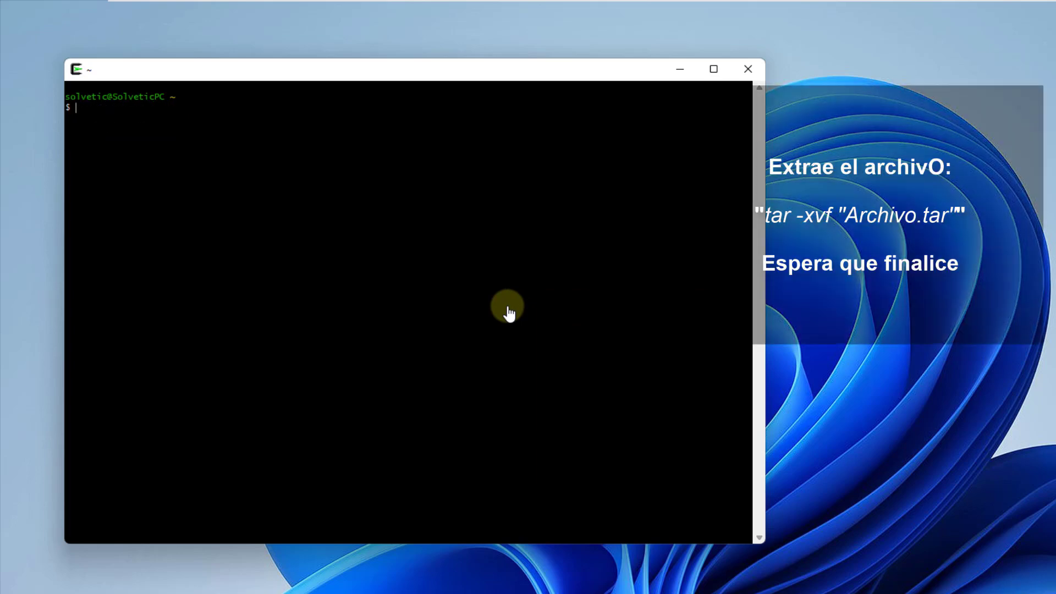
Step: Extract webmin-2.000.tar with tar -xvf into a webmin-2.000 folder
{"action": "type", "text": "tar -x"}
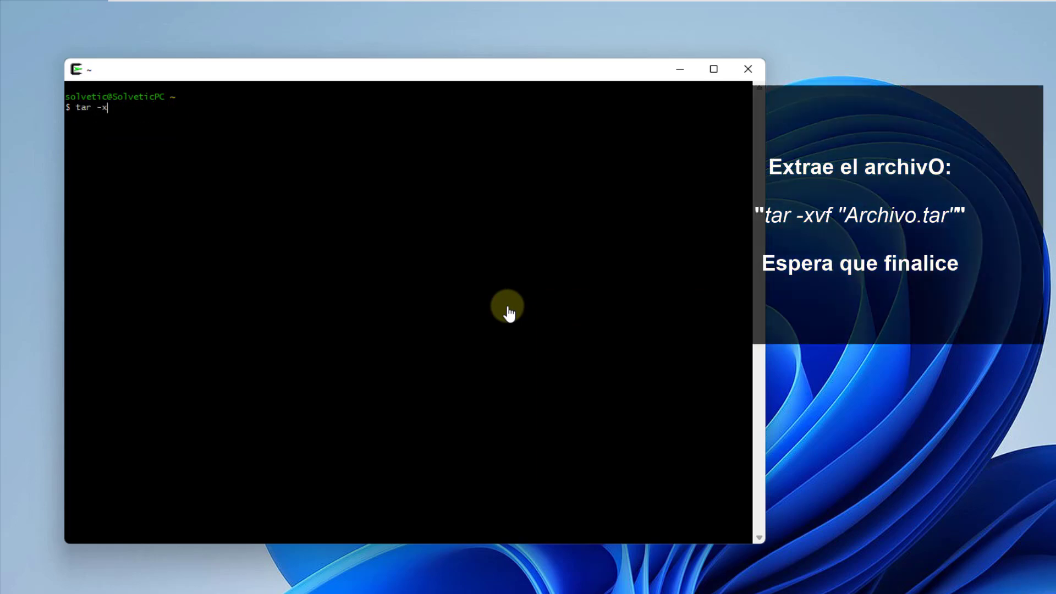
{"action": "type", "text": "vf web"}
{"action": "key", "text": "Tab"}
{"action": "key", "text": "Return"}
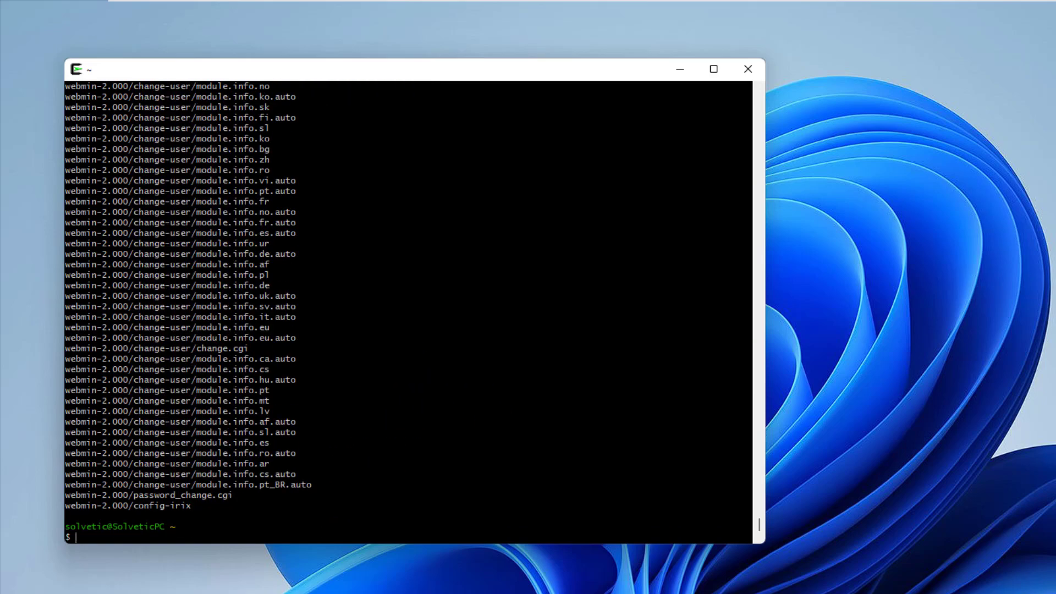
Step: Clear the terminal and change into the webmin-2.000 folder
{"action": "type", "text": "lear"}
{"action": "key", "text": "Return"}
{"action": "type", "text": "cd webmin-2.000"}
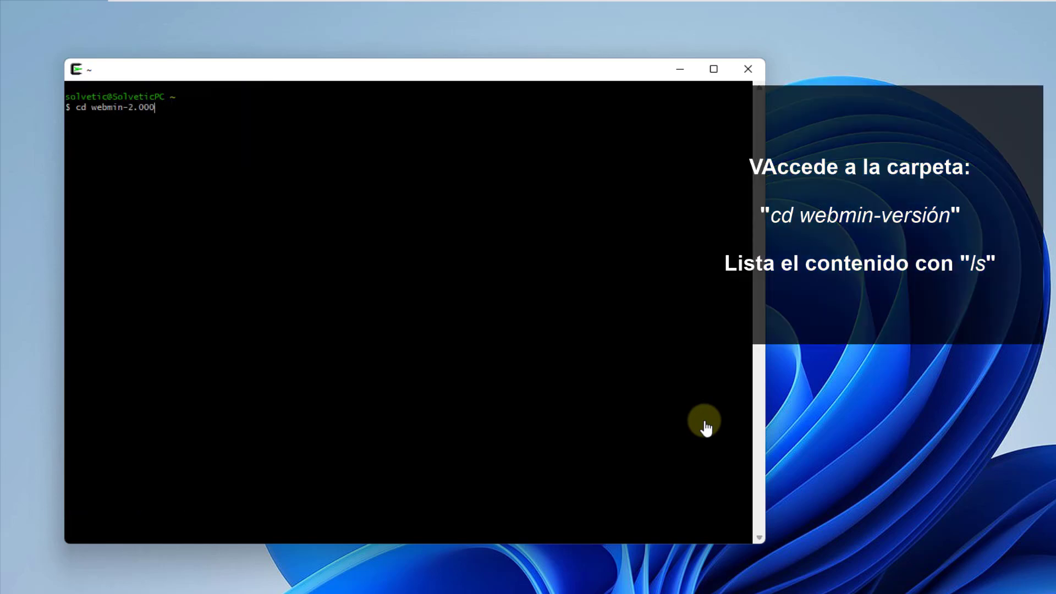
{"action": "key", "text": "Return"}
Step: List the webmin-2.000 contents, check that setup.sh is there, and clear the screen
{"action": "type", "text": "ls"}
{"action": "key", "text": "Return"}
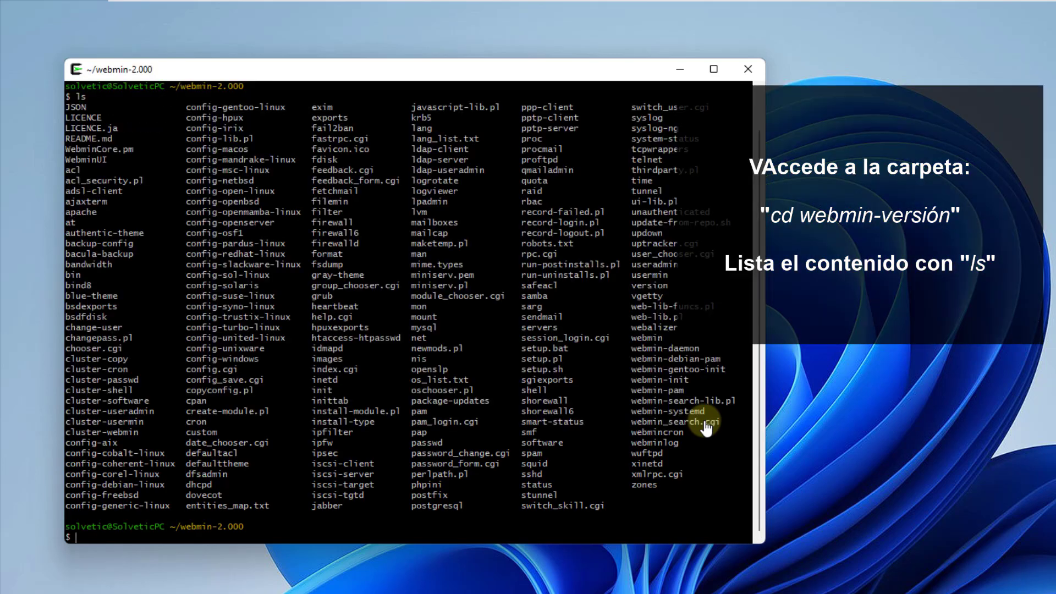
{"action": "scroll", "coordinate": [706, 428], "scroll_direction": "up", "scroll_amount": 1}
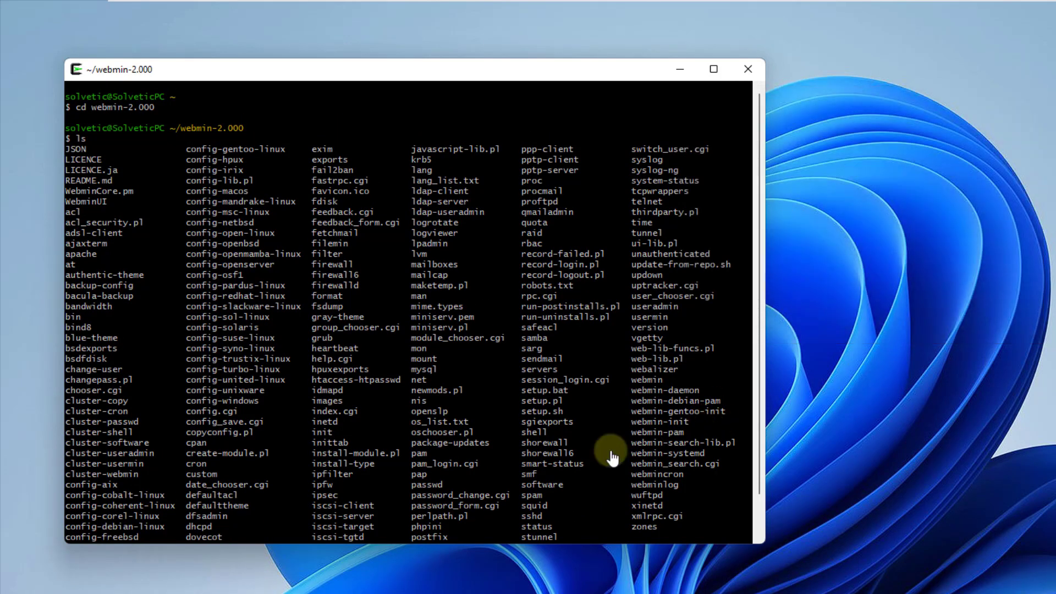
{"action": "scroll", "coordinate": [612, 458], "scroll_direction": "down", "scroll_amount": 1}
{"action": "type", "text": "clear"}
{"action": "key", "text": "Return"}
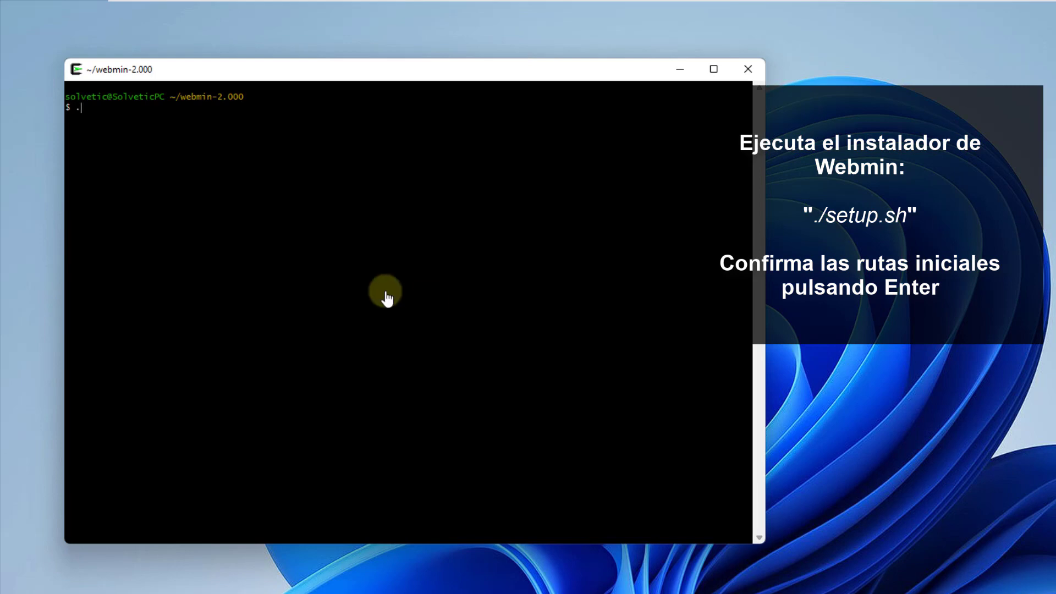
Step: Launch ./setup.sh and accept the default config directory, log directory and Perl path
{"action": "type", "text": "./setup.sh"}
{"action": "key", "text": "Return"}
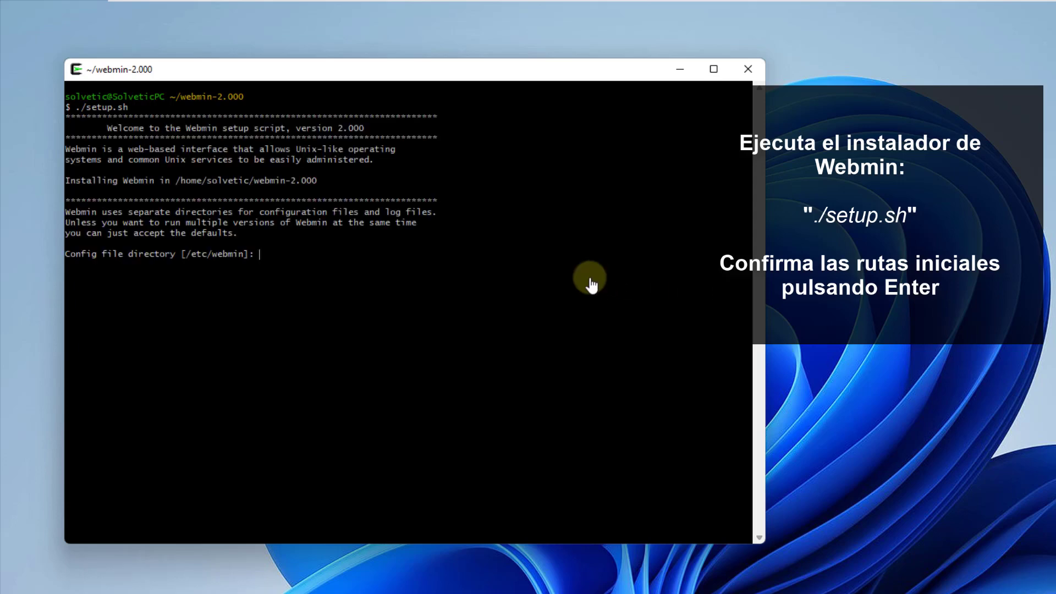
{"action": "key", "text": "Return"}
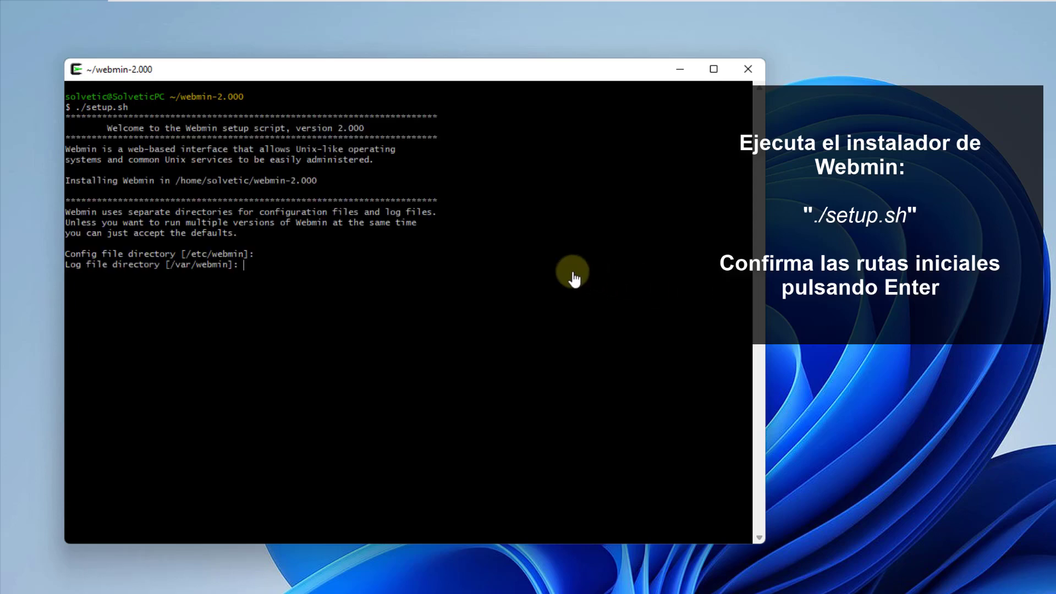
{"action": "key", "text": "Return"}
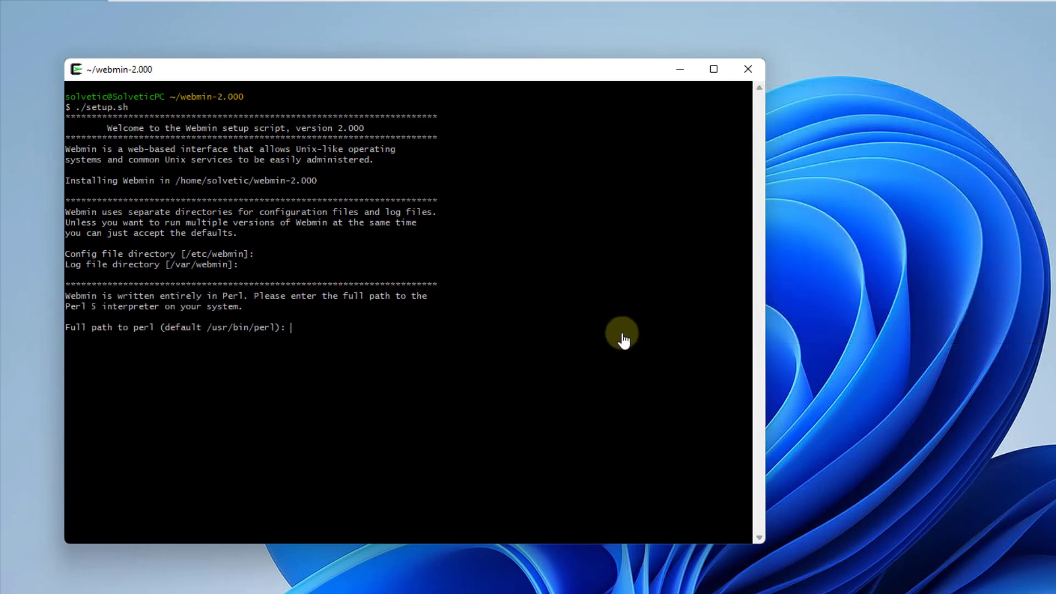
{"action": "key", "text": "Return"}
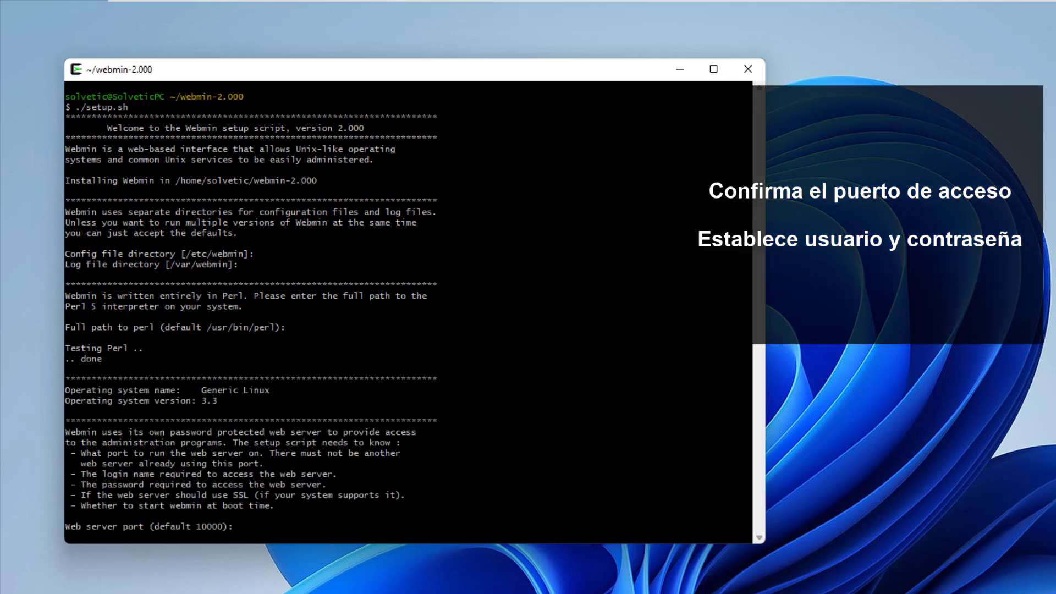
Step: Accept port 10000 and the default login, set and confirm a password, and enable start at boot
{"action": "left_click", "coordinate": [662, 471]}
{"action": "key", "text": "Return"}
{"action": "key", "text": "Return"}
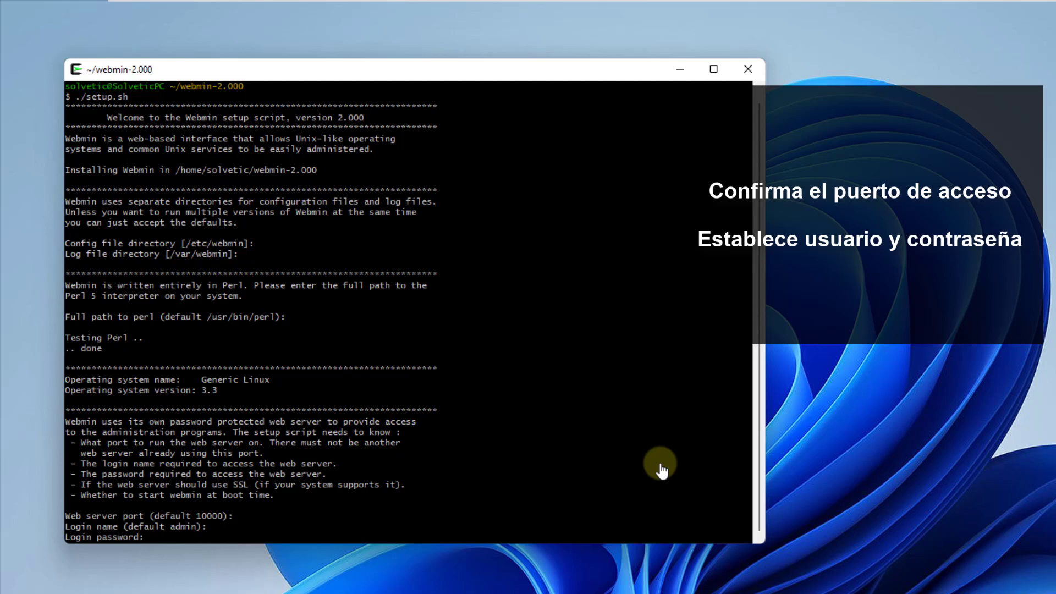
{"action": "key", "text": "Return"}
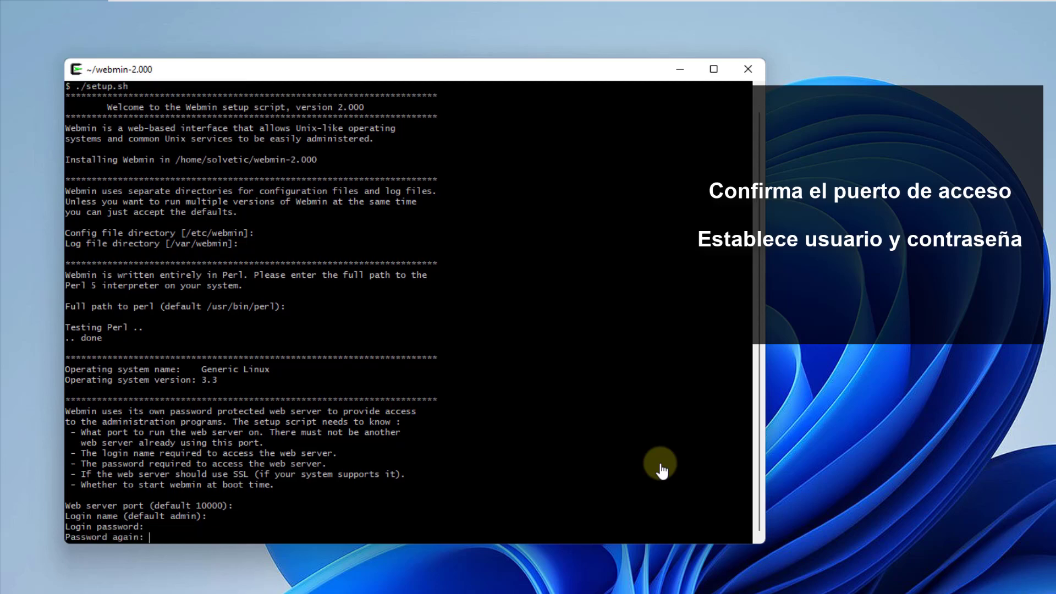
{"action": "key", "text": "Return"}
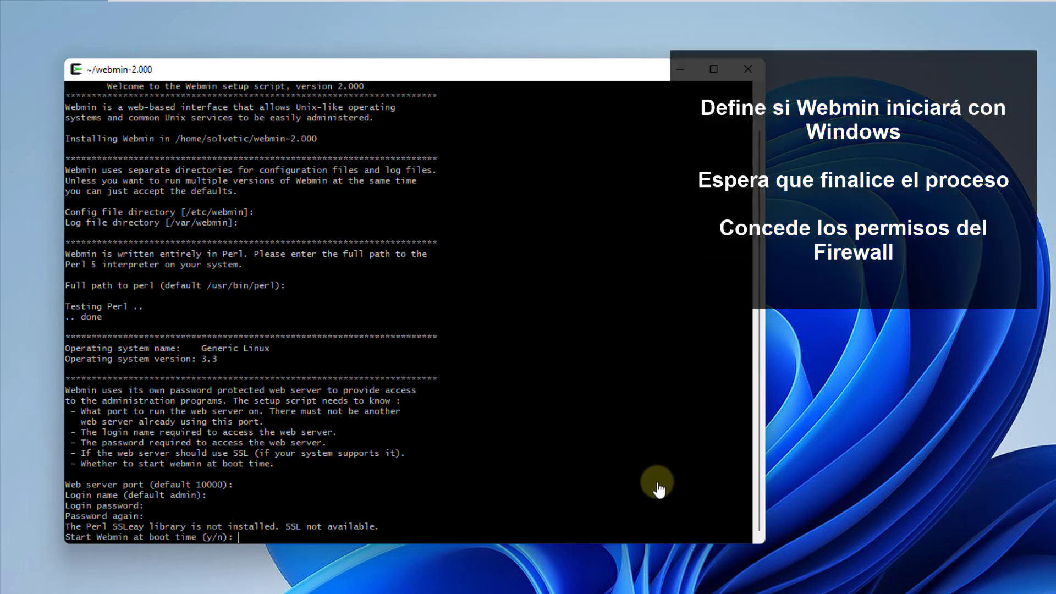
{"action": "type", "text": "y"}
{"action": "key", "text": "Return"}
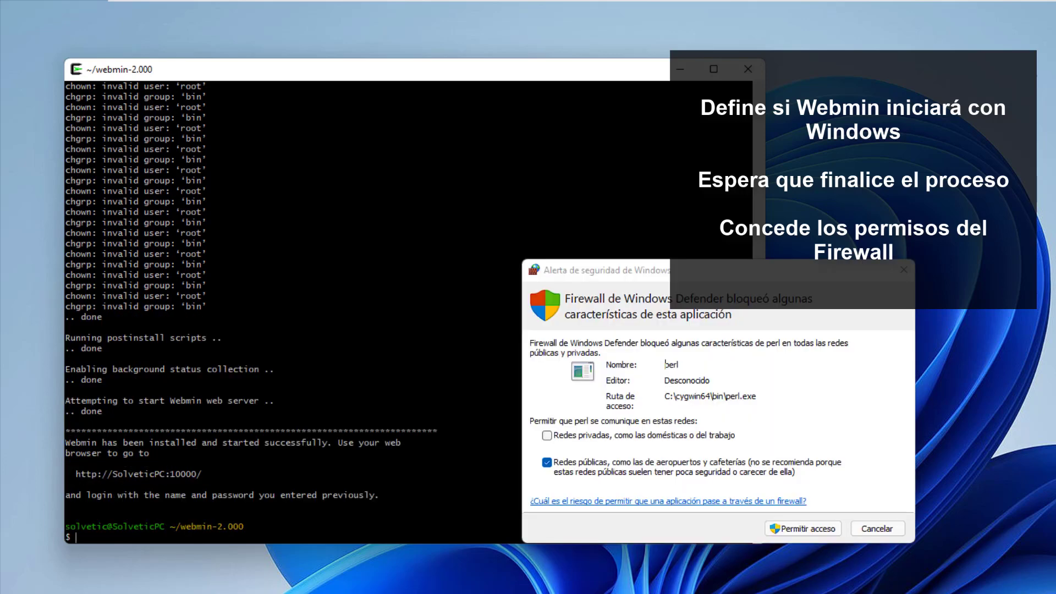
Step: Allow perl through the Windows firewall, including on private networks
{"action": "key", "text": "alt+v"}
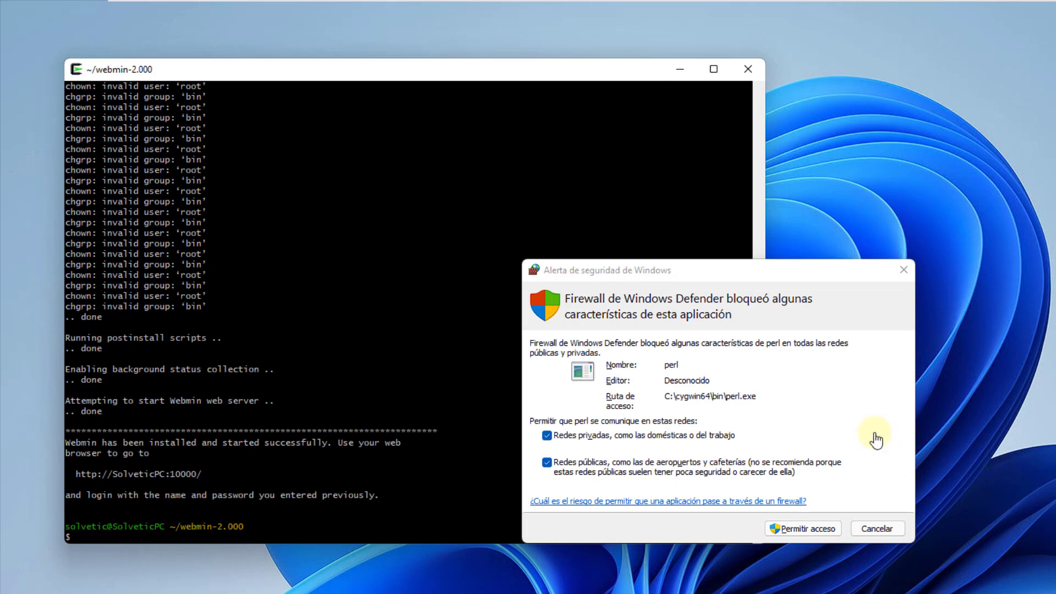
{"action": "left_click", "coordinate": [877, 440]}
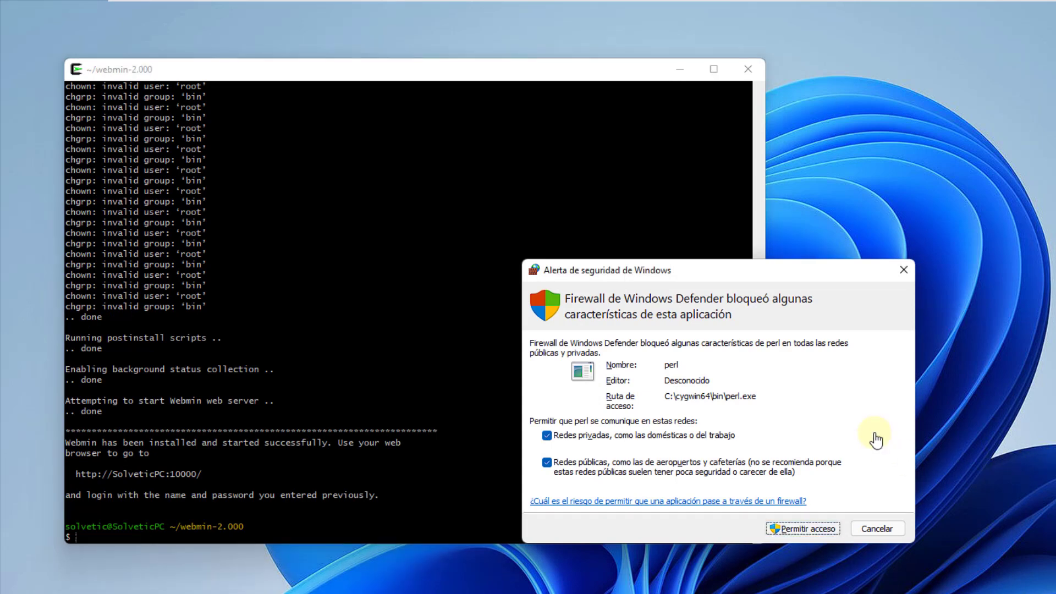
{"action": "key", "text": "Return"}
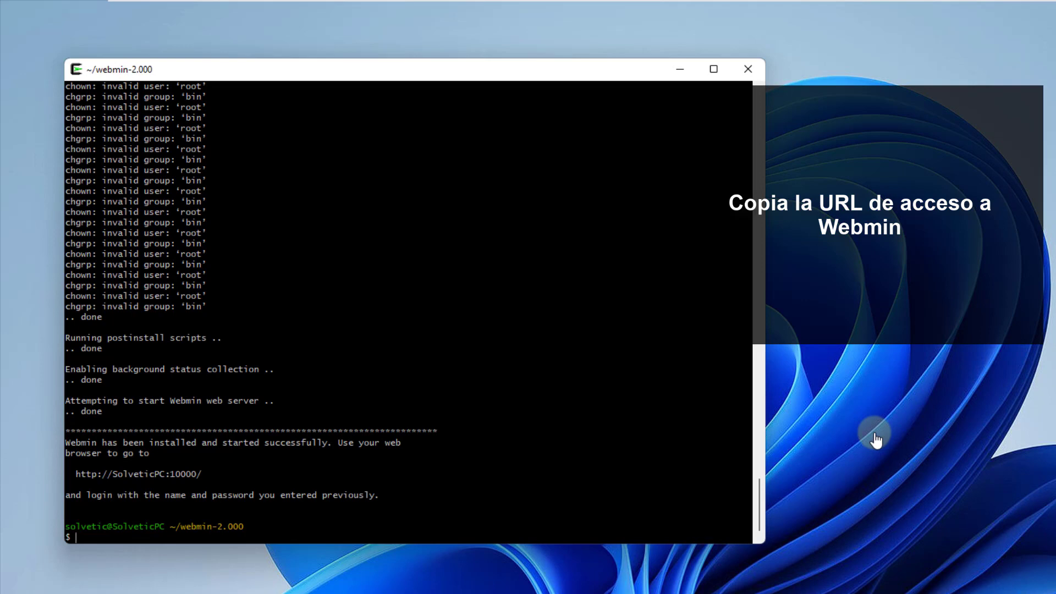
{"action": "left_click_drag", "start_coordinate": [206, 474], "coordinate": [77, 474]}
{"action": "right_click", "coordinate": [107, 471]}
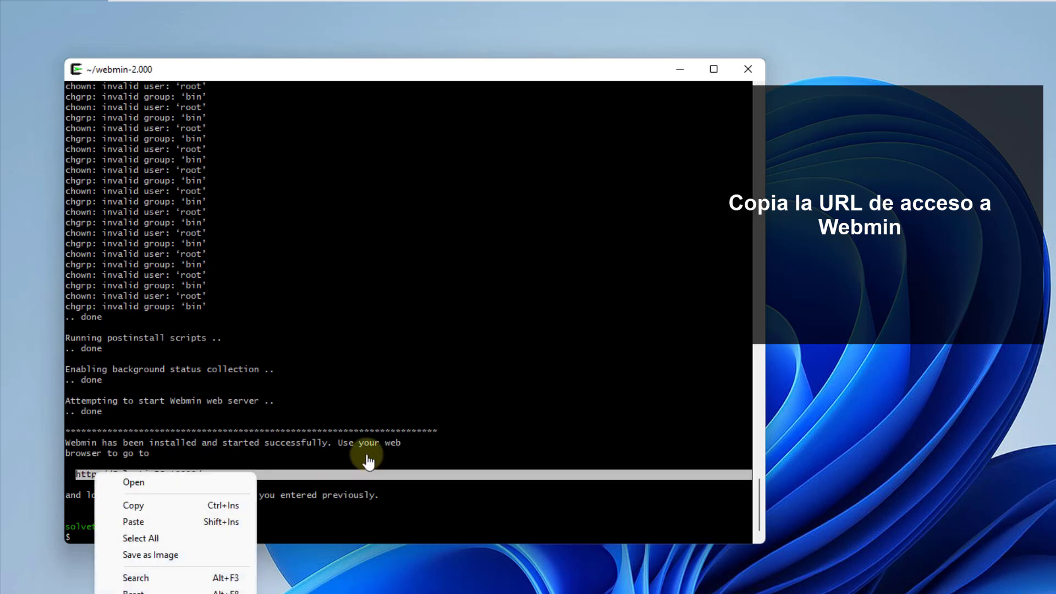
{"action": "left_click", "coordinate": [132, 505]}
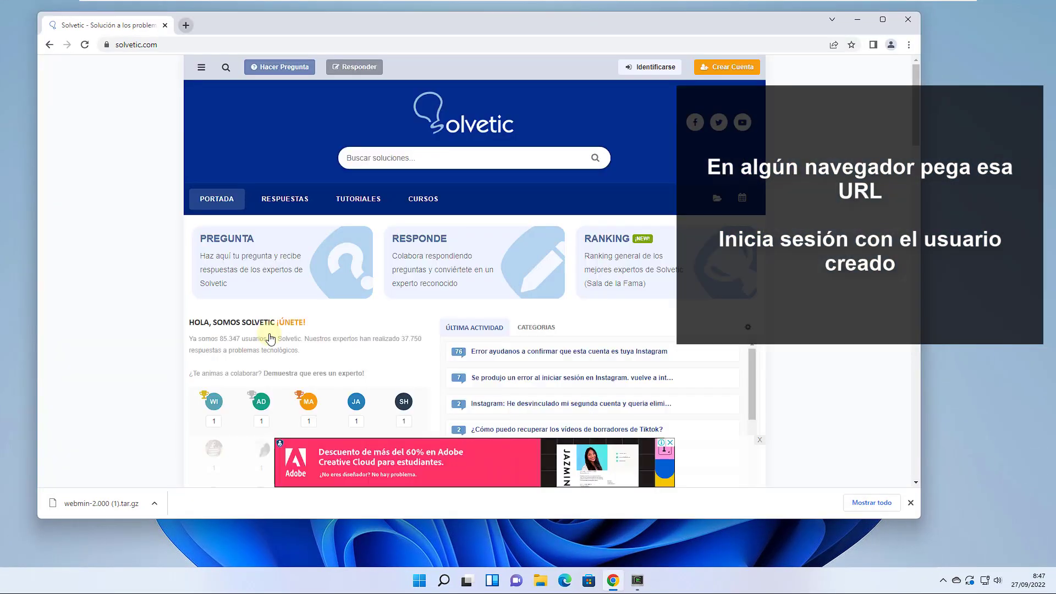
Step: Load the copied Webmin address in a new Chrome tab
{"action": "key", "text": "ctrl+t"}
{"action": "key", "text": "ctrl+v"}
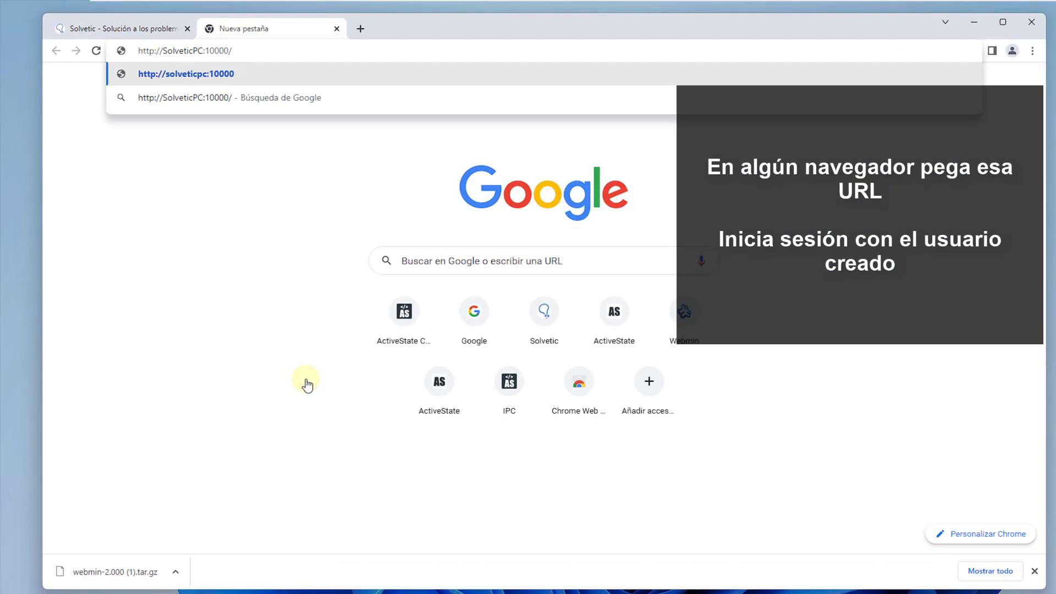
{"action": "key", "text": "Return"}
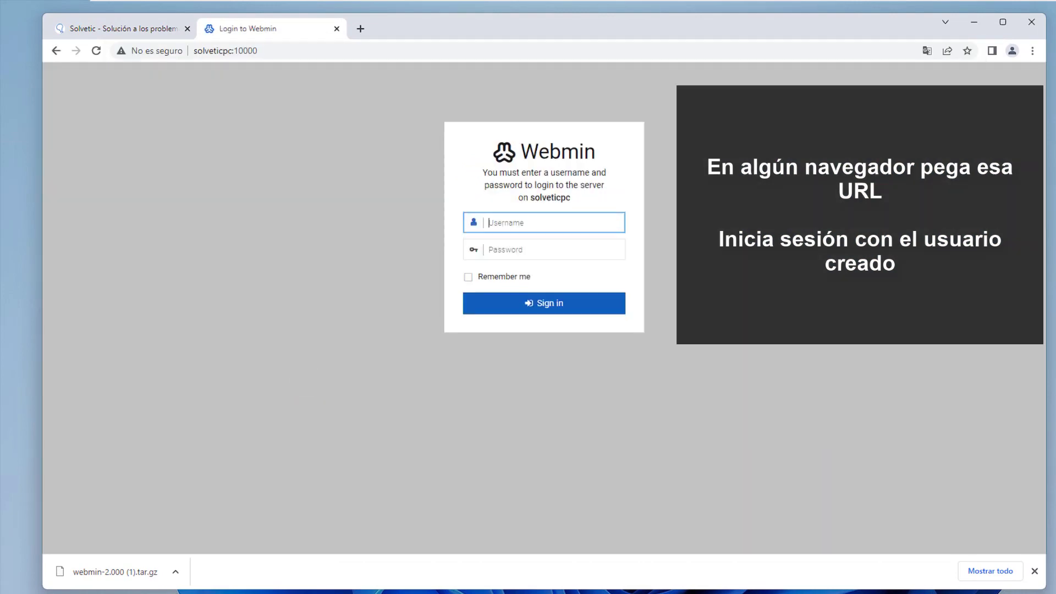
Step: Sign in to Webmin with the admin username and its password
{"action": "left_click", "coordinate": [1037, 571]}
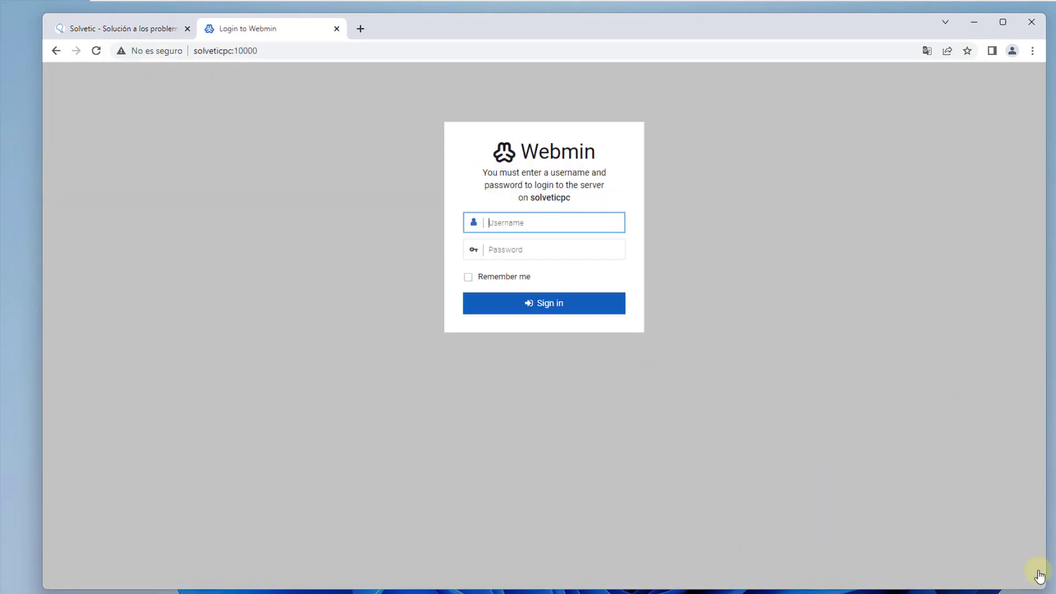
{"action": "type", "text": "admin"}
{"action": "key", "text": "Tab"}
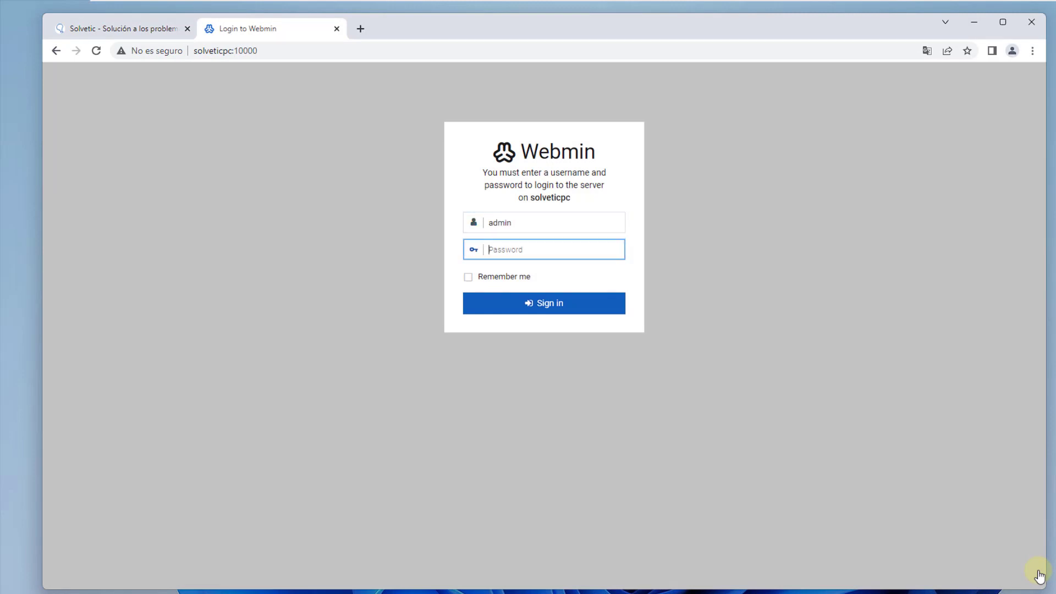
{"action": "type", "text": "***"}
{"action": "key", "text": "Return"}
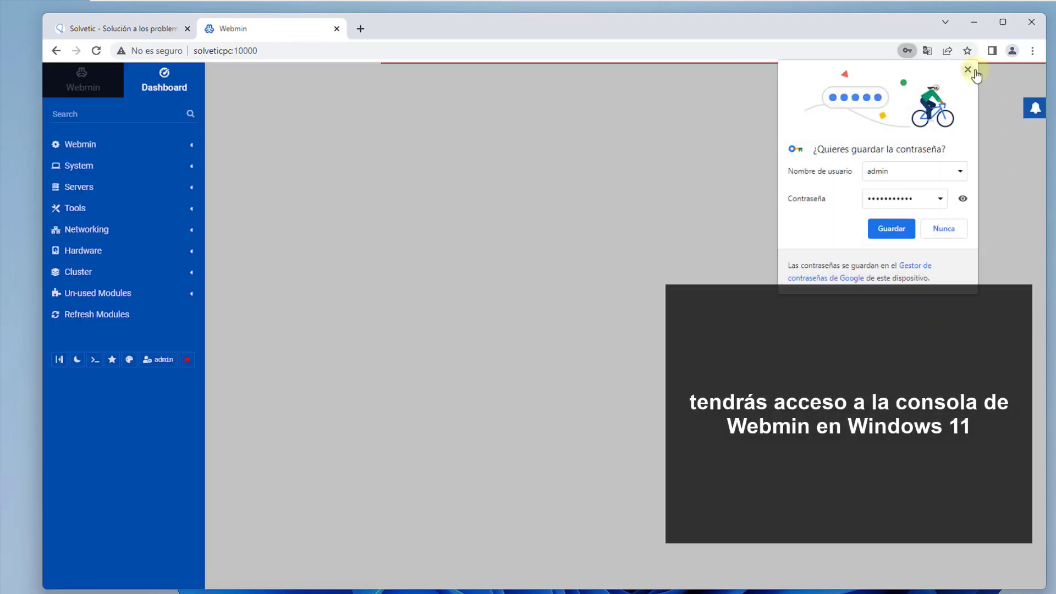
Step: Dismiss Chrome's save-password offer and review the dashboard's System Information
{"action": "left_click", "coordinate": [969, 69]}
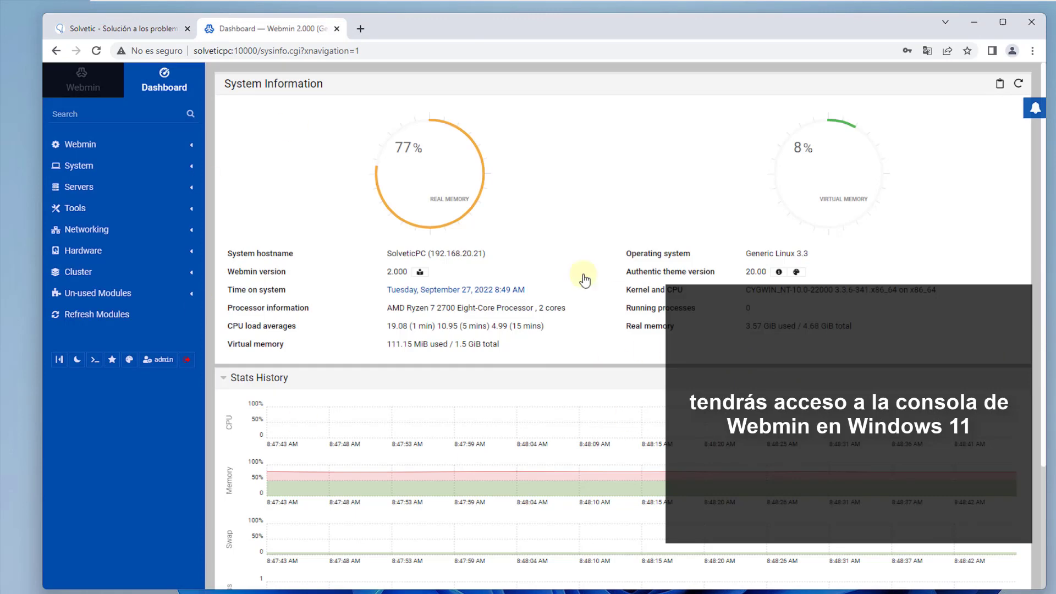
{"action": "scroll", "coordinate": [575, 196], "scroll_direction": "down", "scroll_amount": 3}
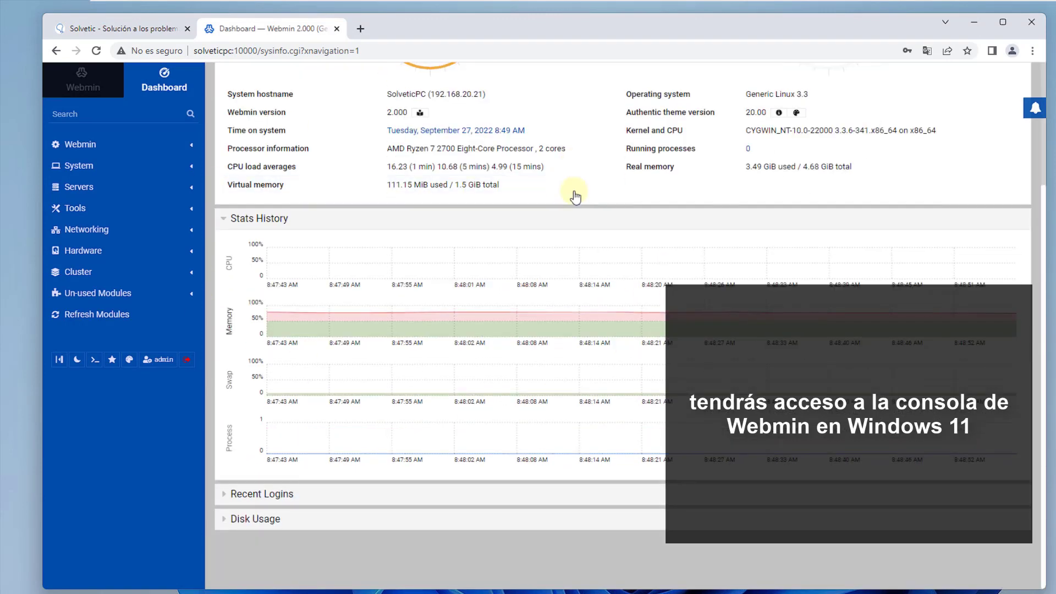
{"action": "scroll", "coordinate": [575, 196], "scroll_direction": "up", "scroll_amount": 3}
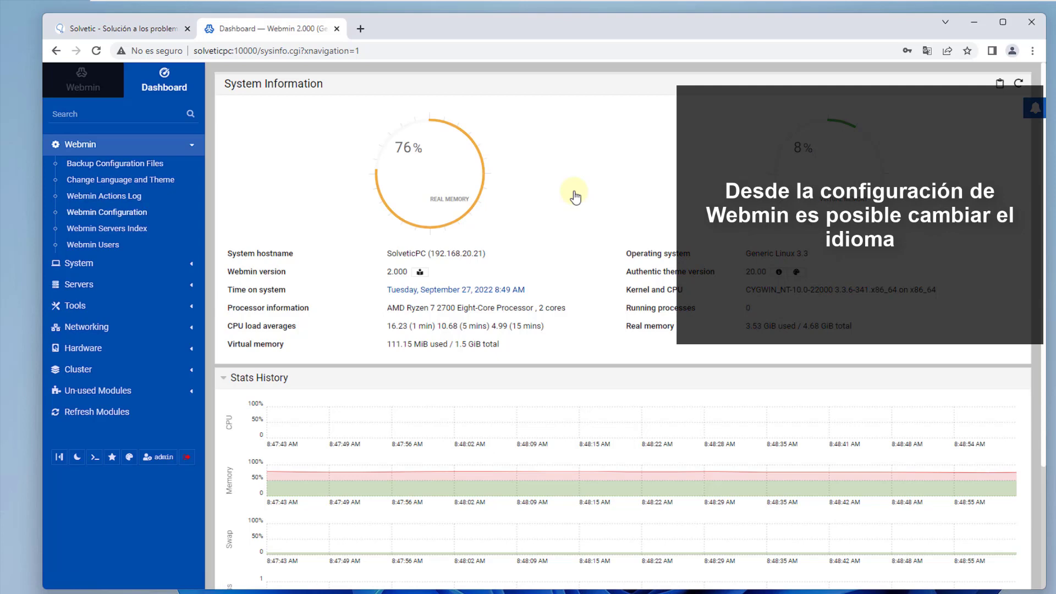
Step: In Webmin Configuration, set the display language to español with machine translations included
{"action": "left_click", "coordinate": [107, 212]}
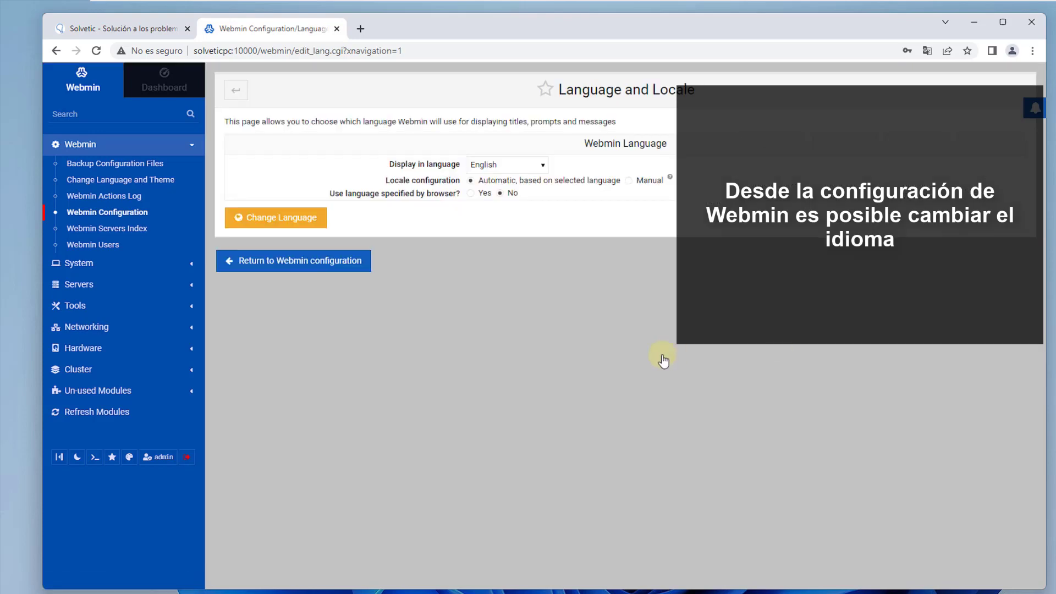
{"action": "left_click", "coordinate": [507, 165]}
{"action": "left_click", "coordinate": [485, 284]}
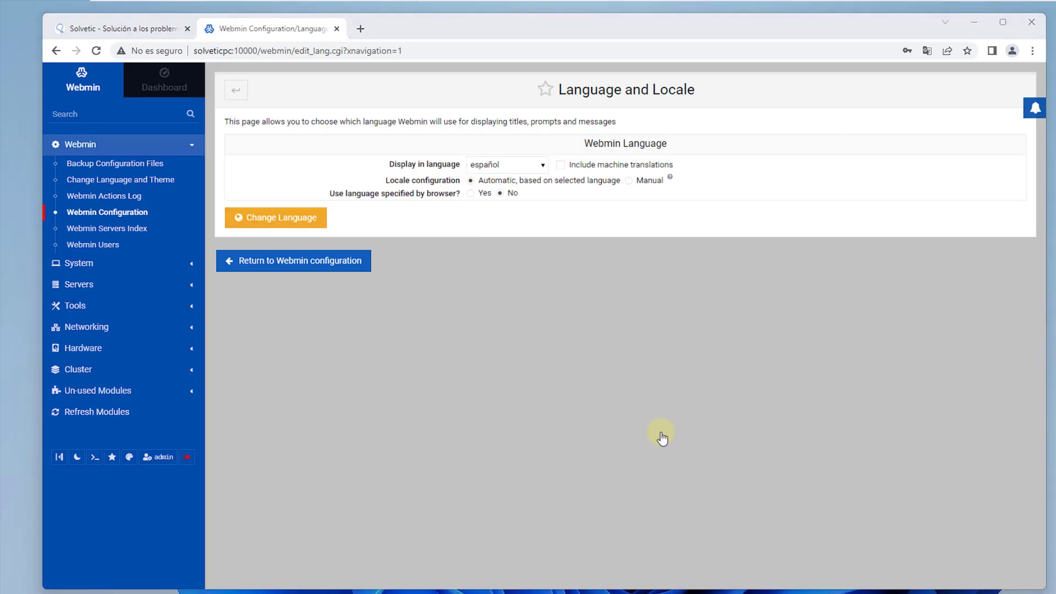
{"action": "left_click", "coordinate": [561, 165]}
{"action": "left_click", "coordinate": [276, 218]}
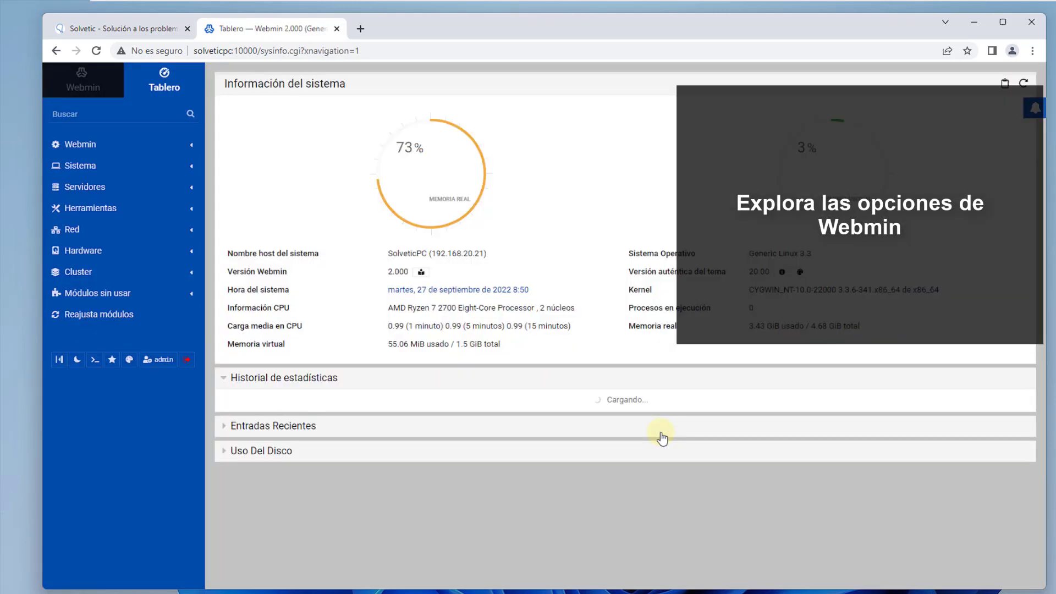
Step: Expand the Entradas Recientes and Uso Del Disco panels on the dashboard
{"action": "scroll", "coordinate": [993, 371], "scroll_direction": "down", "scroll_amount": 3}
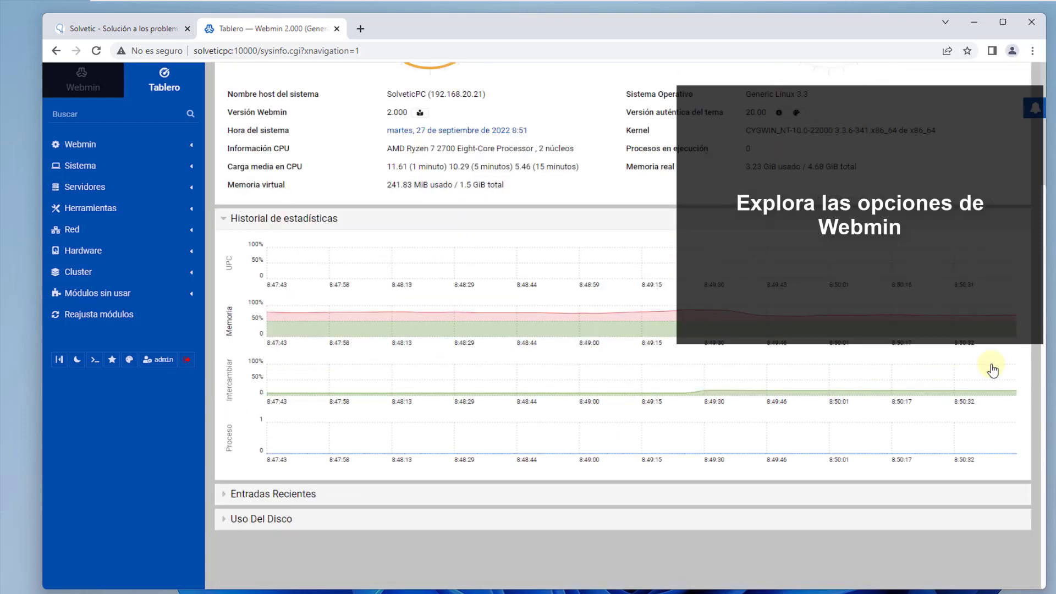
{"action": "left_click", "coordinate": [273, 494]}
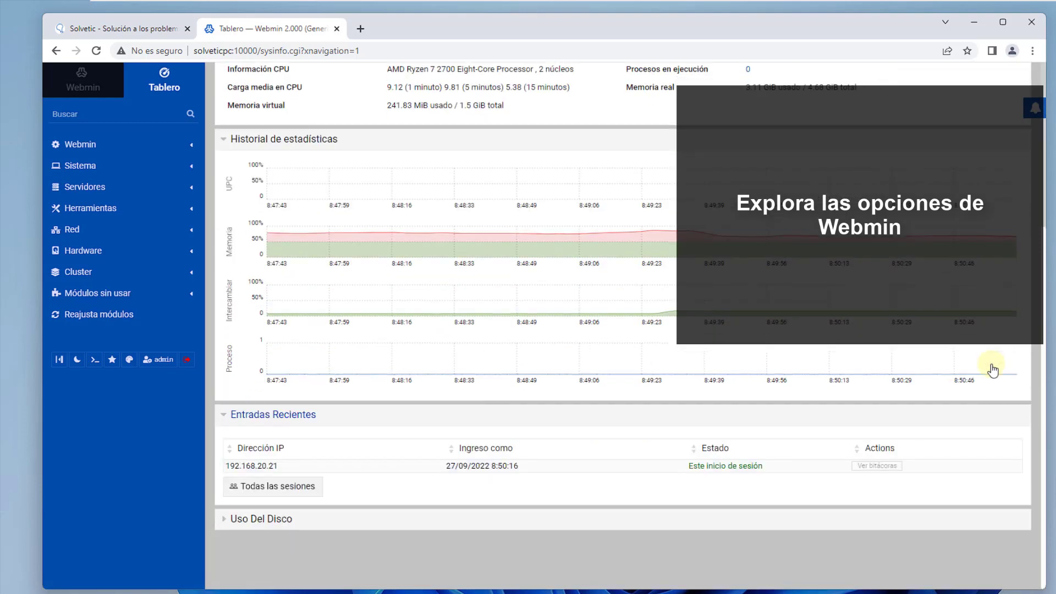
{"action": "left_click", "coordinate": [261, 519]}
{"action": "scroll", "coordinate": [261, 519], "scroll_direction": "down", "scroll_amount": 2}
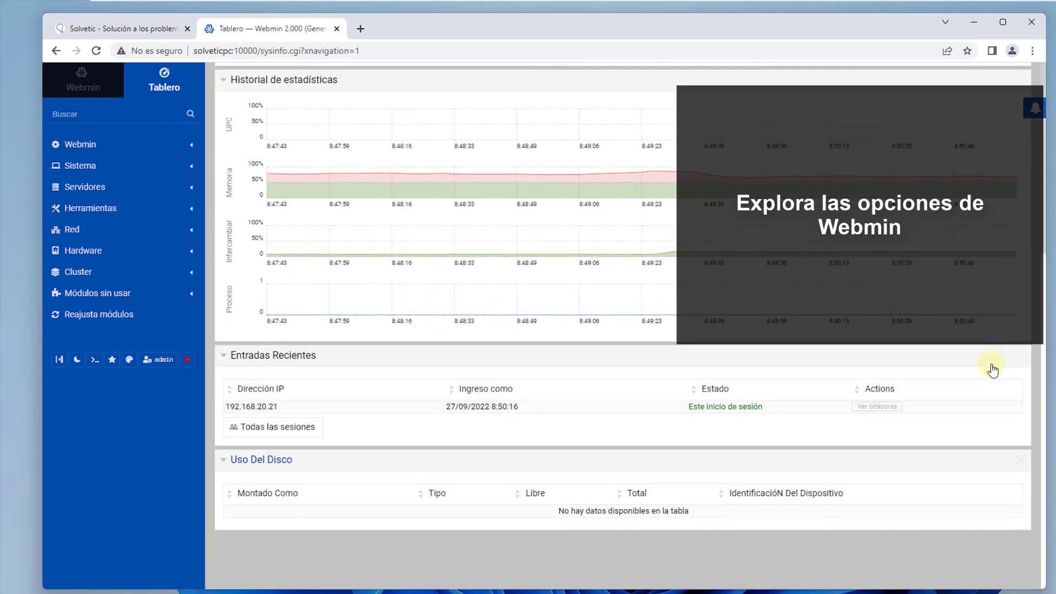
Step: Browse the Sistema, Servidores, Herramientas, Red and Hardware categories, then open Herramientas > Comandos de Consola
{"action": "left_click", "coordinate": [80, 166]}
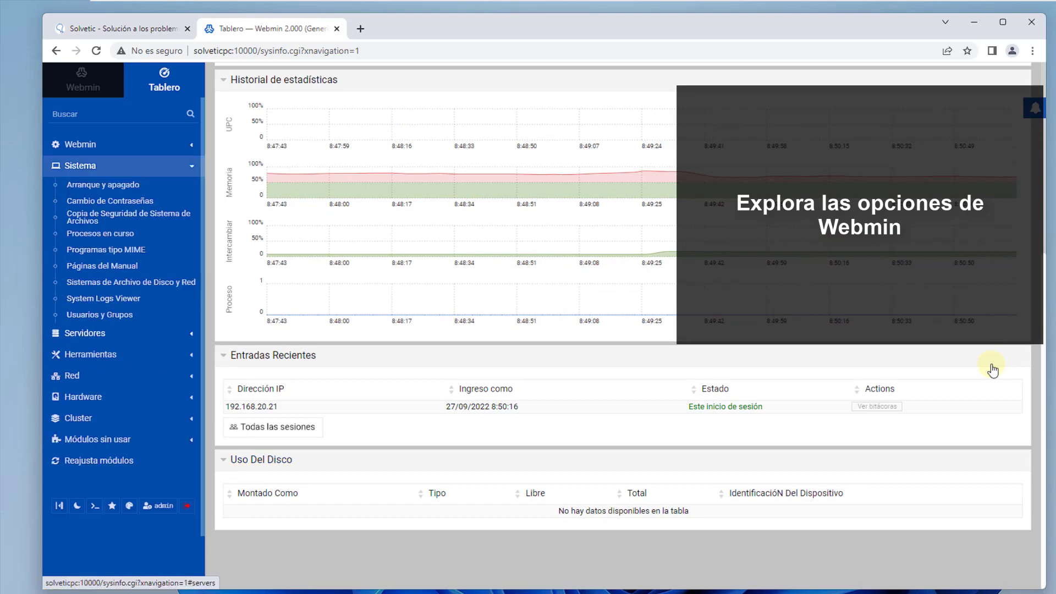
{"action": "left_click", "coordinate": [85, 332]}
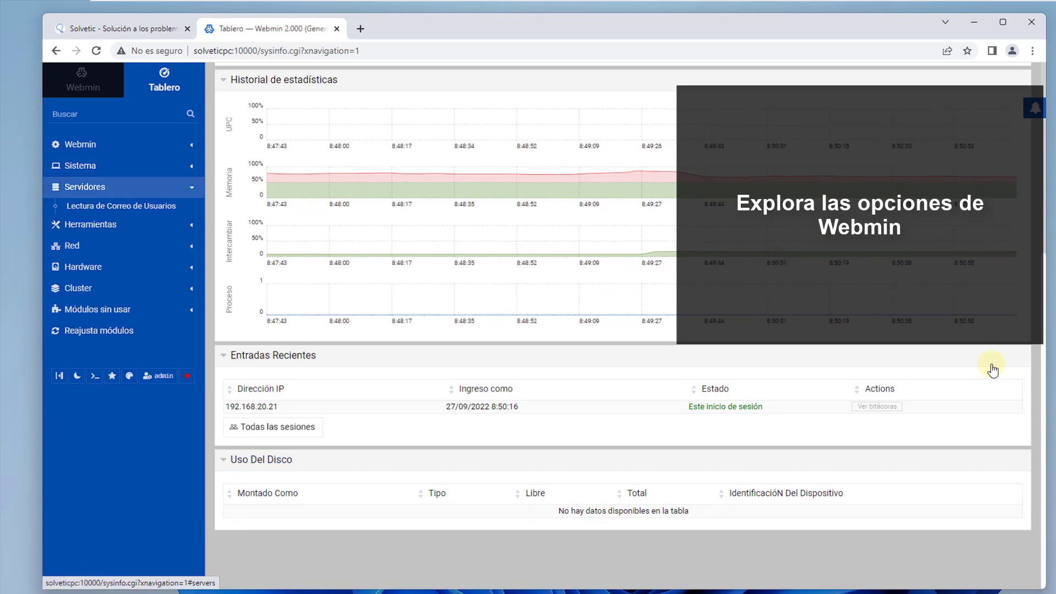
{"action": "left_click", "coordinate": [85, 187]}
{"action": "left_click", "coordinate": [90, 208]}
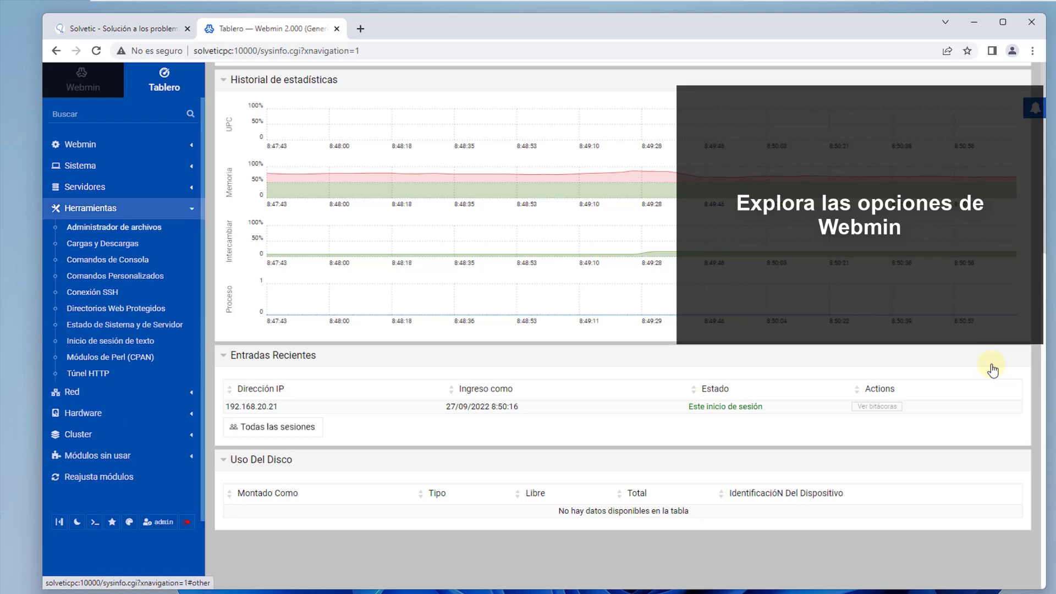
{"action": "left_click", "coordinate": [90, 207]}
{"action": "left_click", "coordinate": [72, 230]}
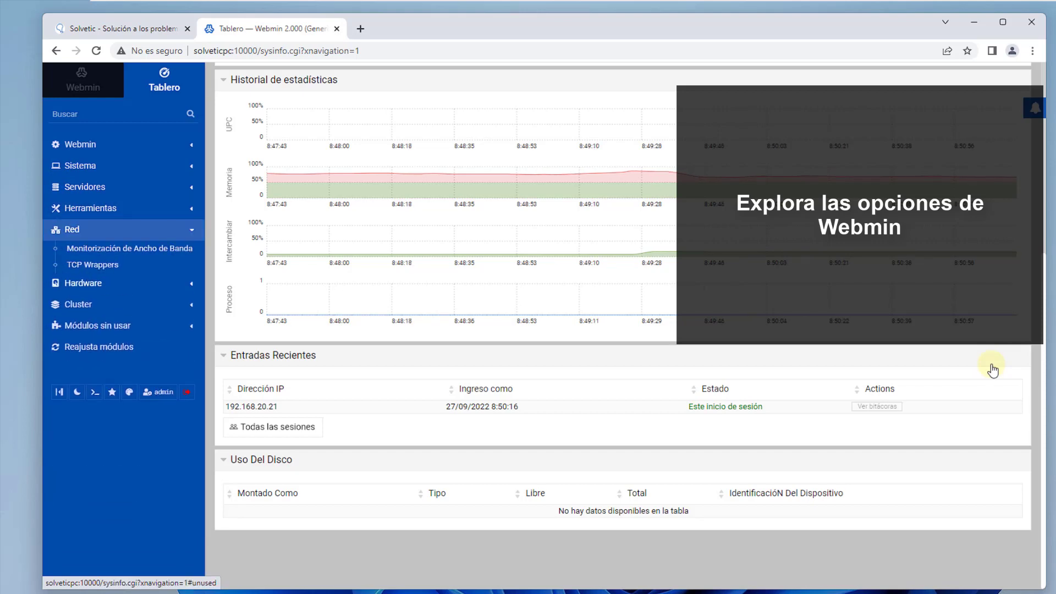
{"action": "left_click", "coordinate": [83, 283]}
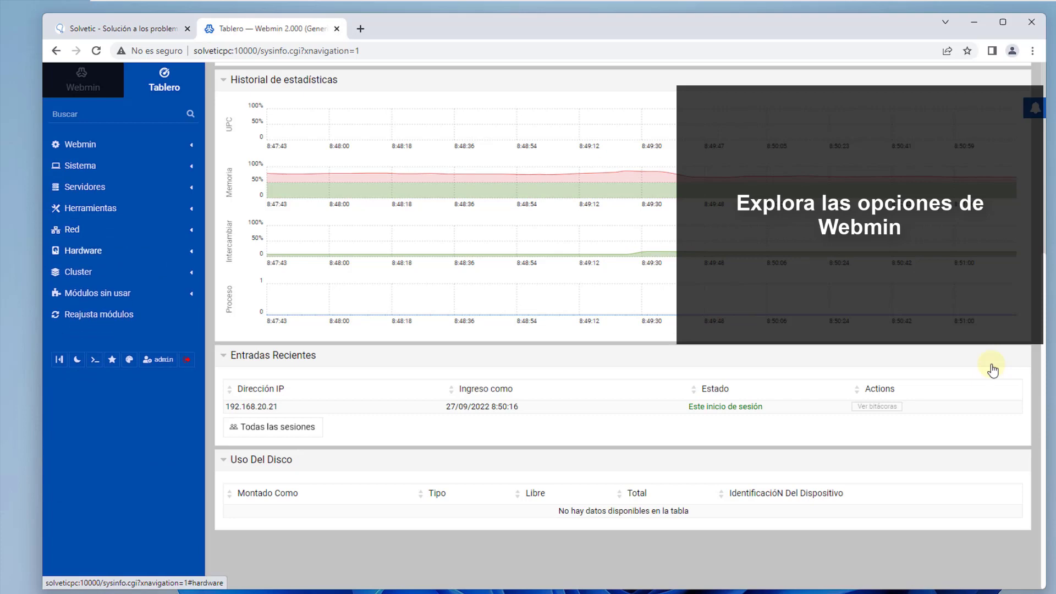
{"action": "left_click", "coordinate": [83, 250]}
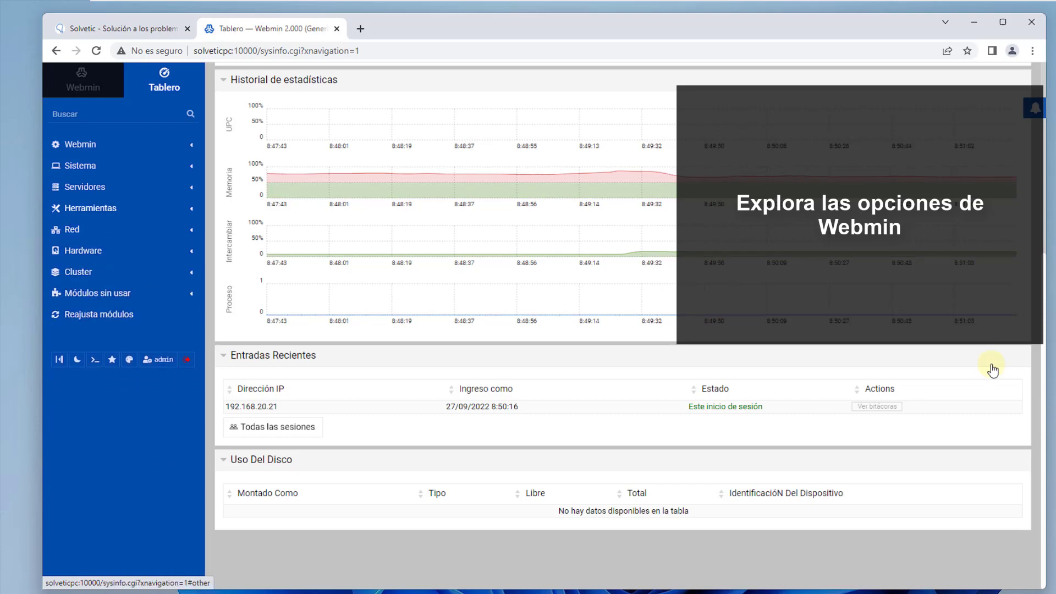
{"action": "left_click", "coordinate": [91, 208]}
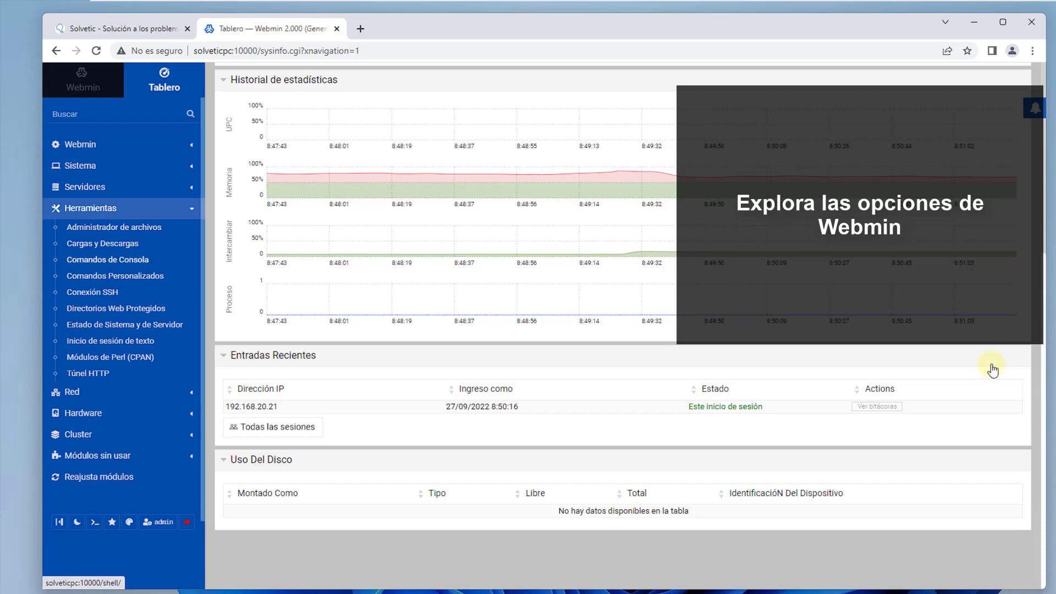
{"action": "left_click", "coordinate": [108, 259]}
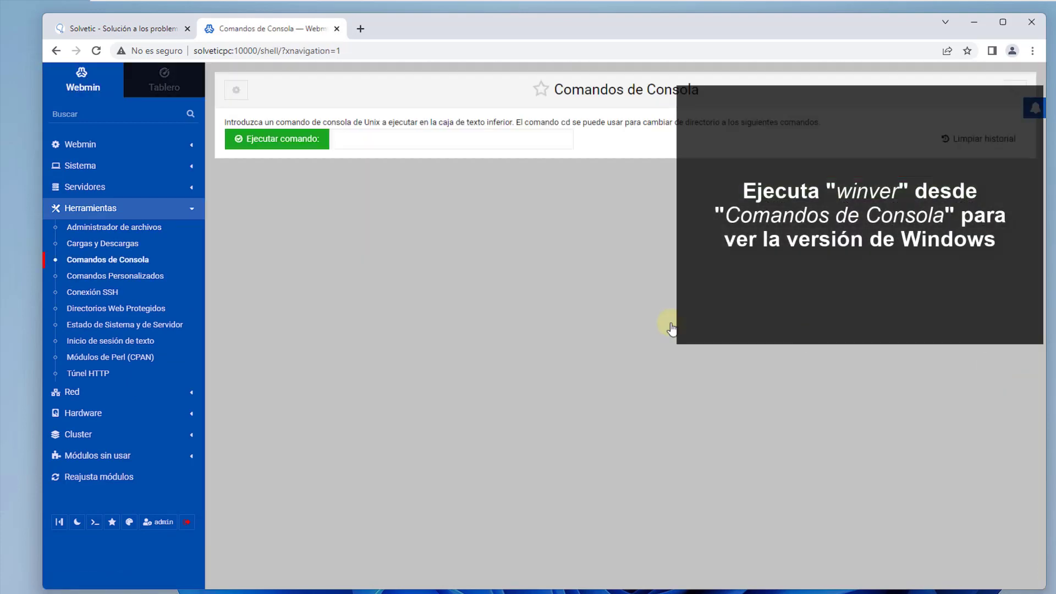
Step: Run winver from Comandos de Consola and close the Windows 11 About dialog
{"action": "type", "text": "winver"}
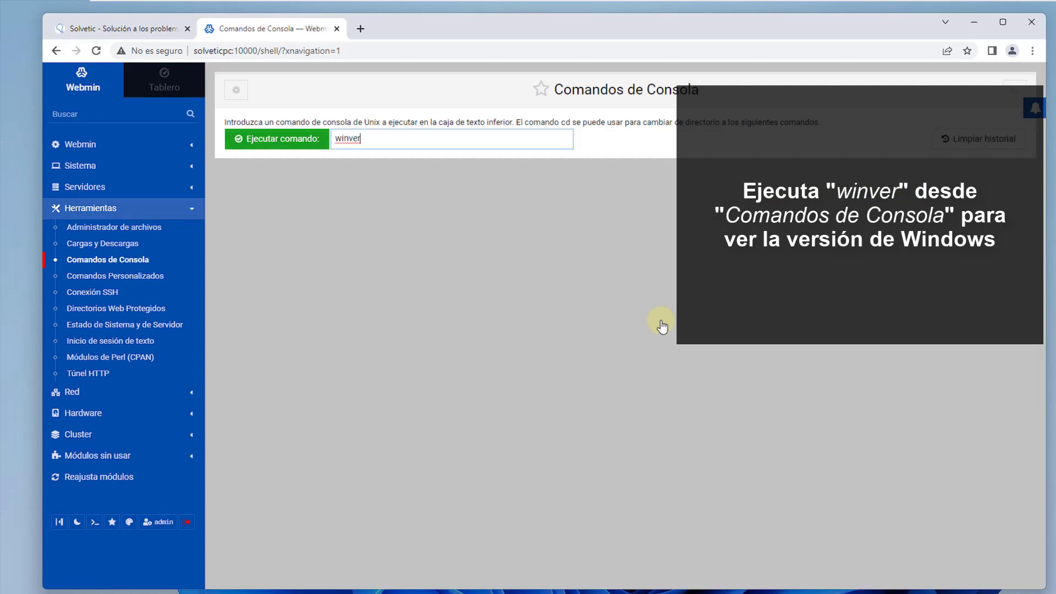
{"action": "key", "text": "Return"}
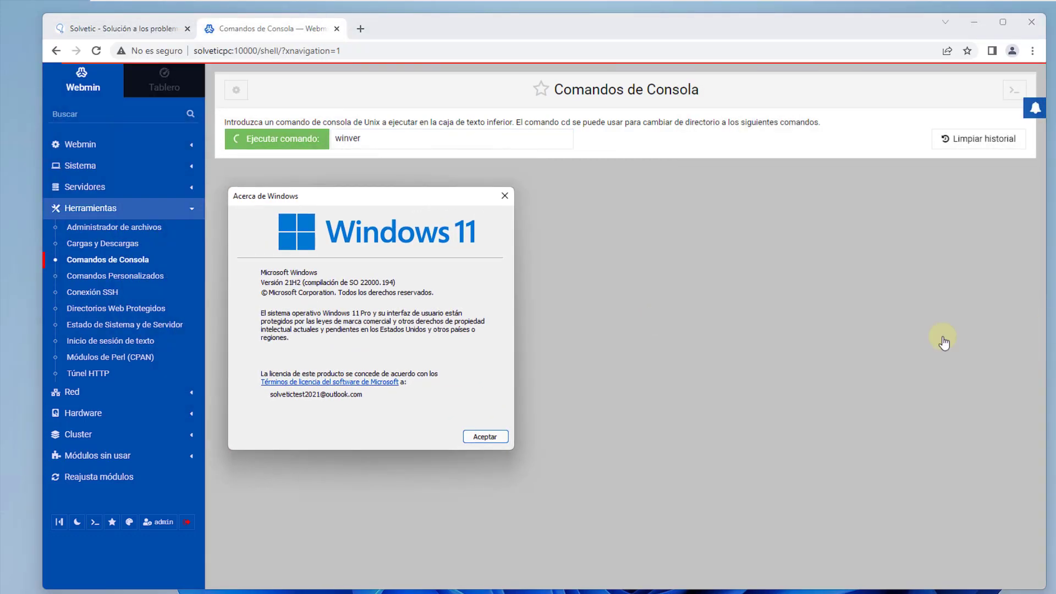
{"action": "key", "text": "Return"}
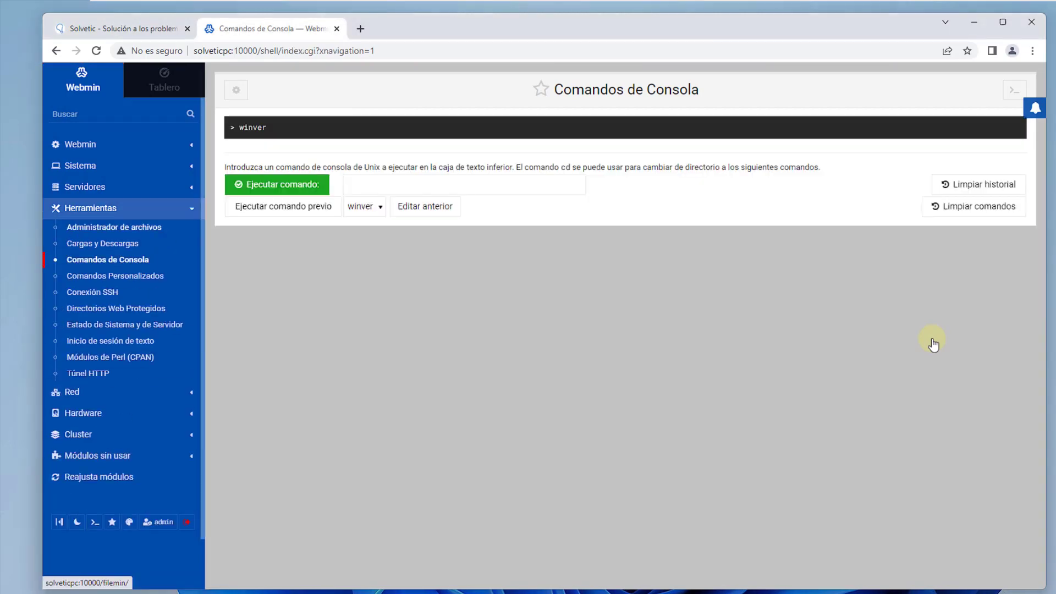
{"action": "left_click", "coordinate": [114, 228]}
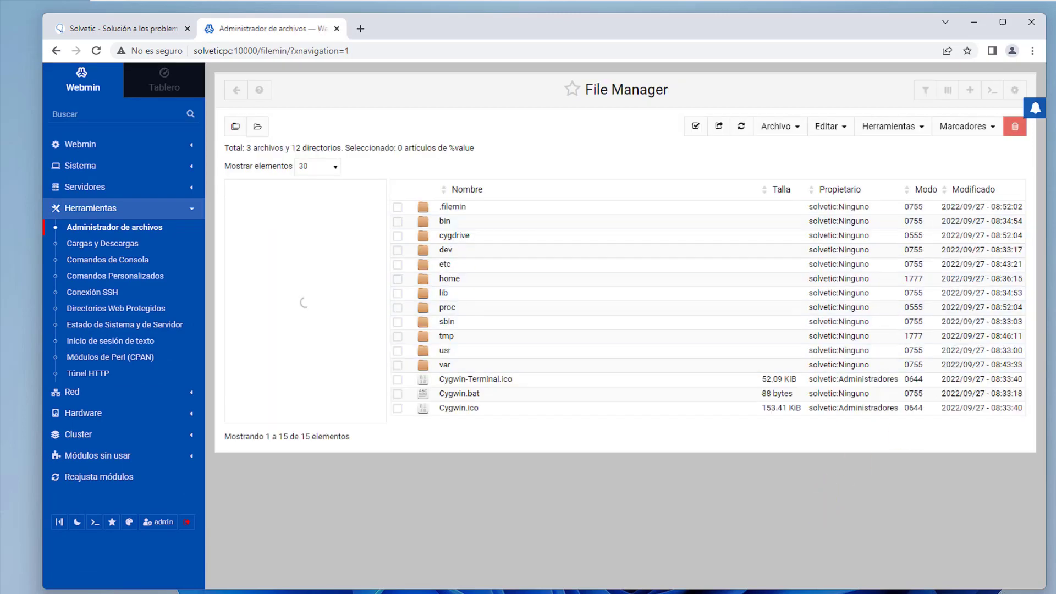
Step: Open Usuarios y Grupos from the Sistema category, then go back to the Tablero dashboard
{"action": "left_click", "coordinate": [81, 165]}
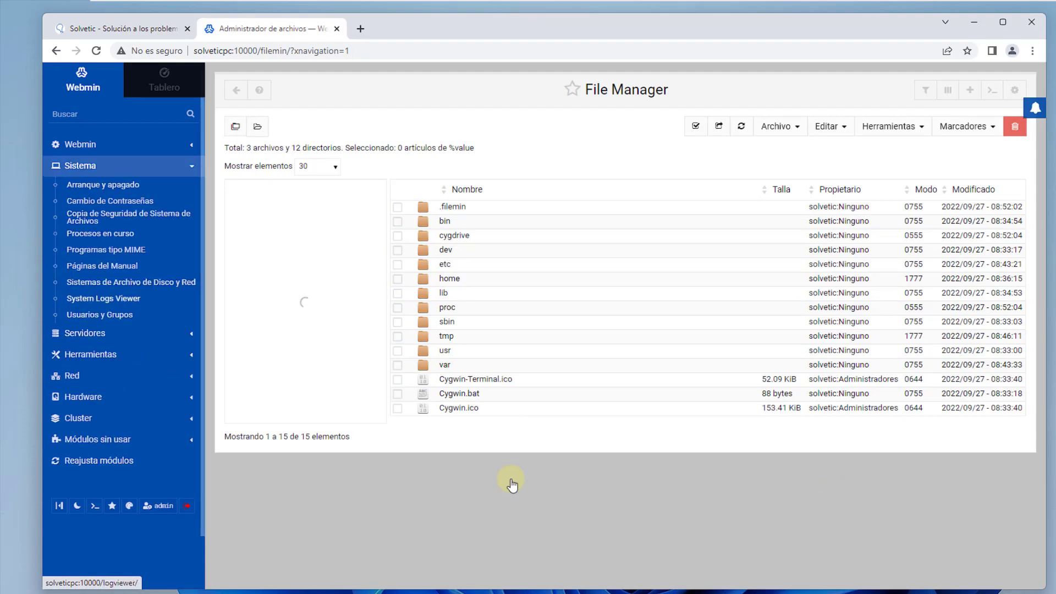
{"action": "left_click", "coordinate": [99, 315]}
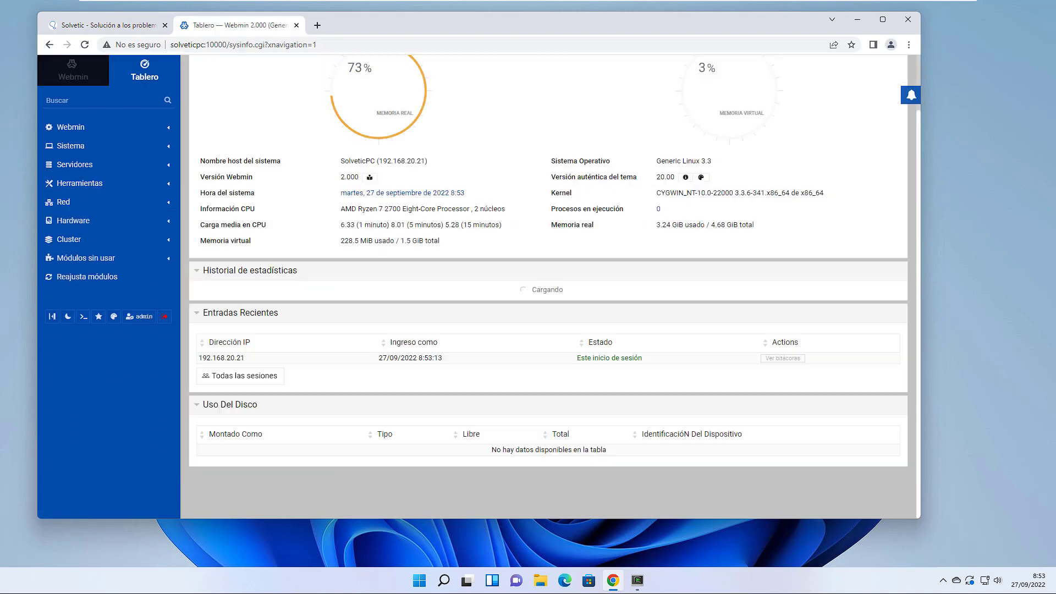
{"action": "scroll", "coordinate": [812, 277], "scroll_direction": "up", "scroll_amount": 2}
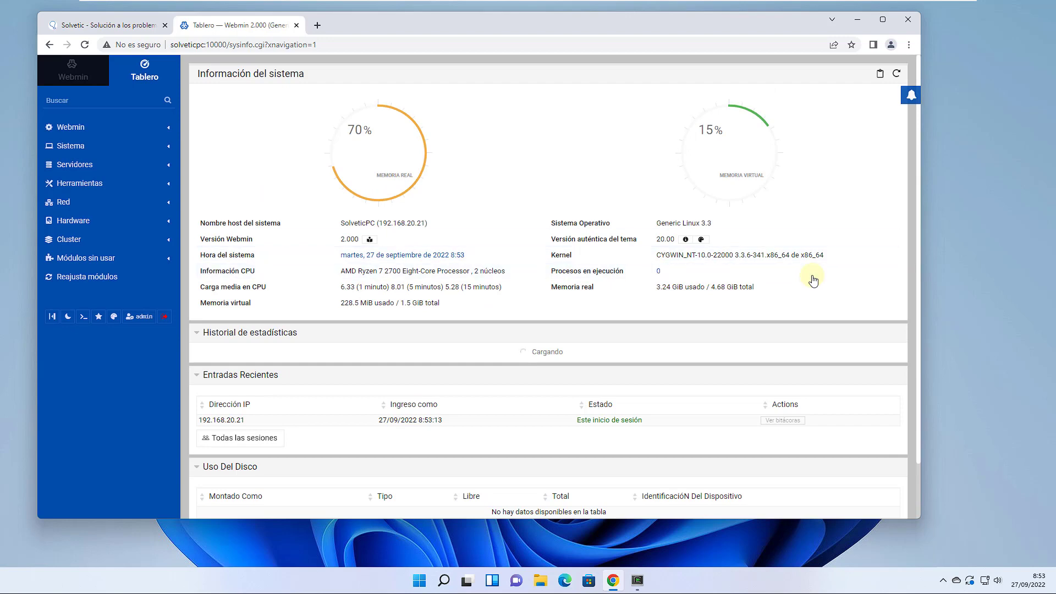